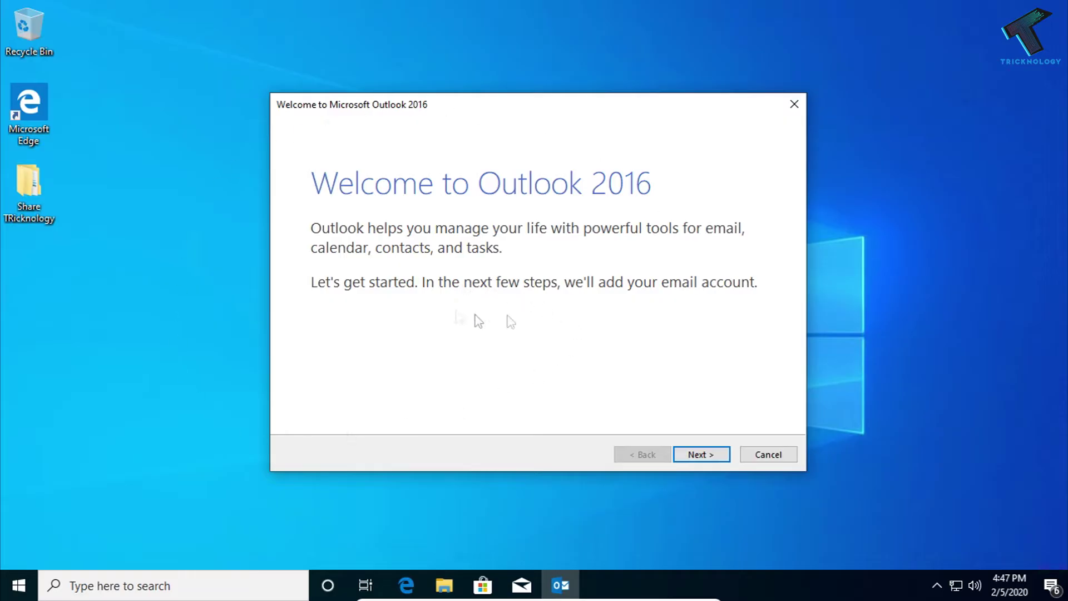
Step: Choose manual setup with a POP or IMAP account type in the Add Account wizard
click(716, 459)
click(716, 460)
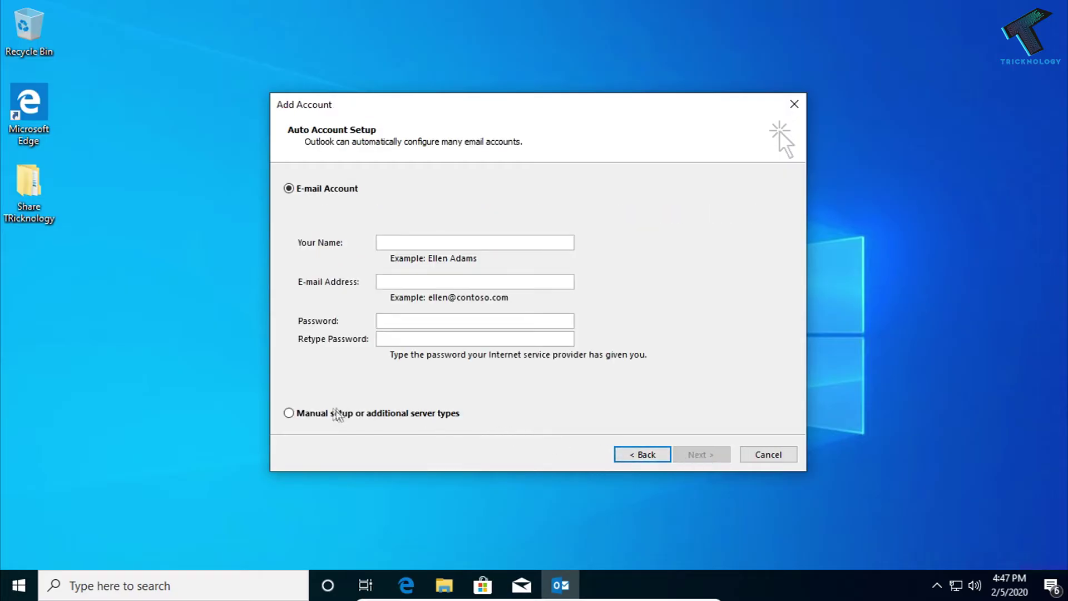
click(307, 418)
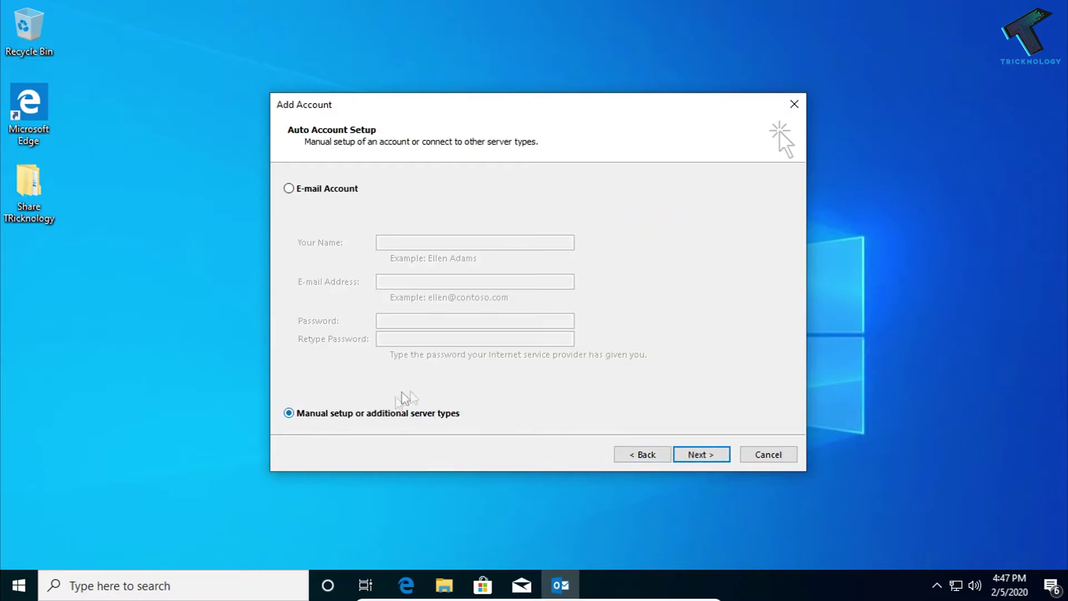
click(690, 458)
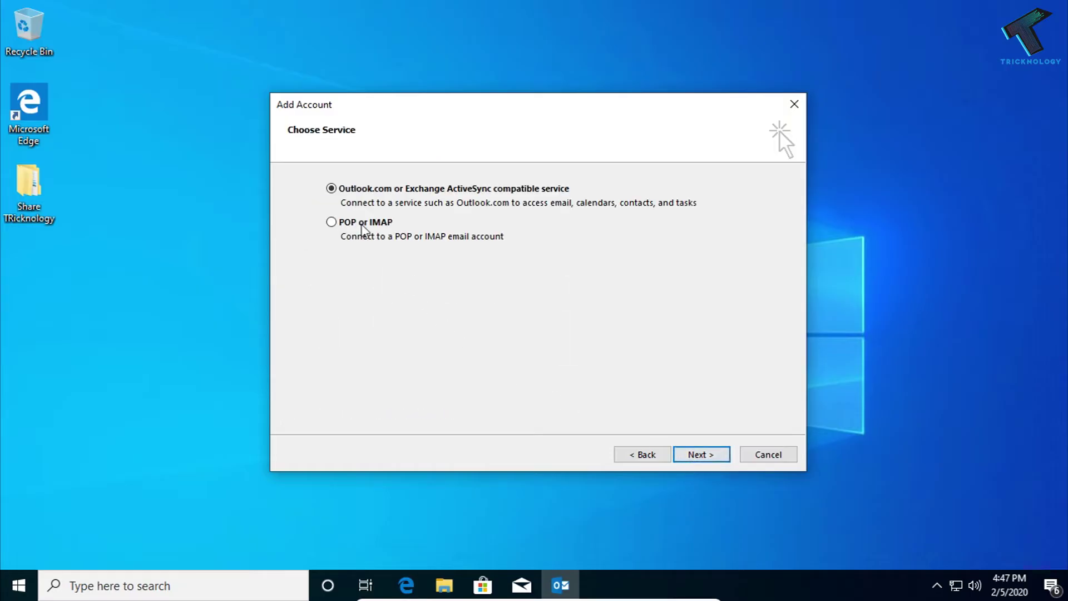
click(362, 225)
click(704, 457)
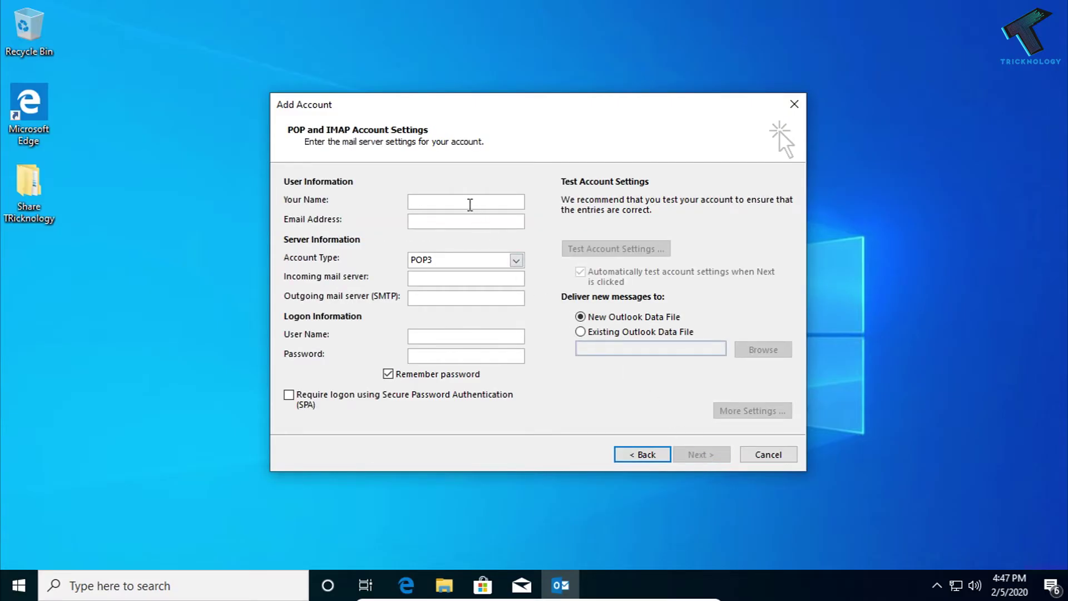
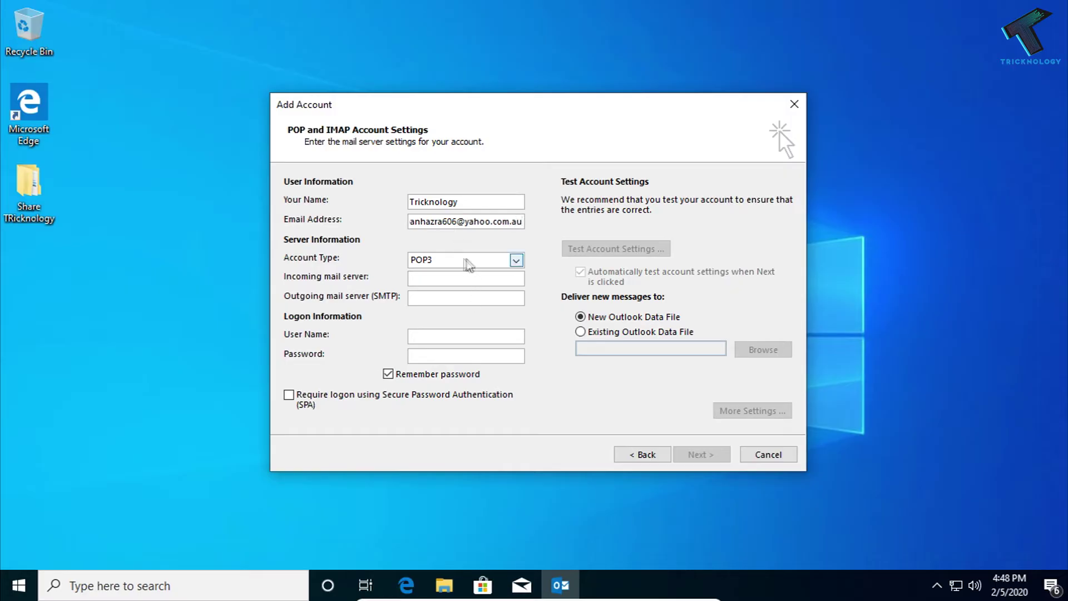
Step: Enter the account name and Yahoo address, keep POP3, and set pop.mail.yahoo.com and smtp.mail.yahoo.com servers
click(438, 261)
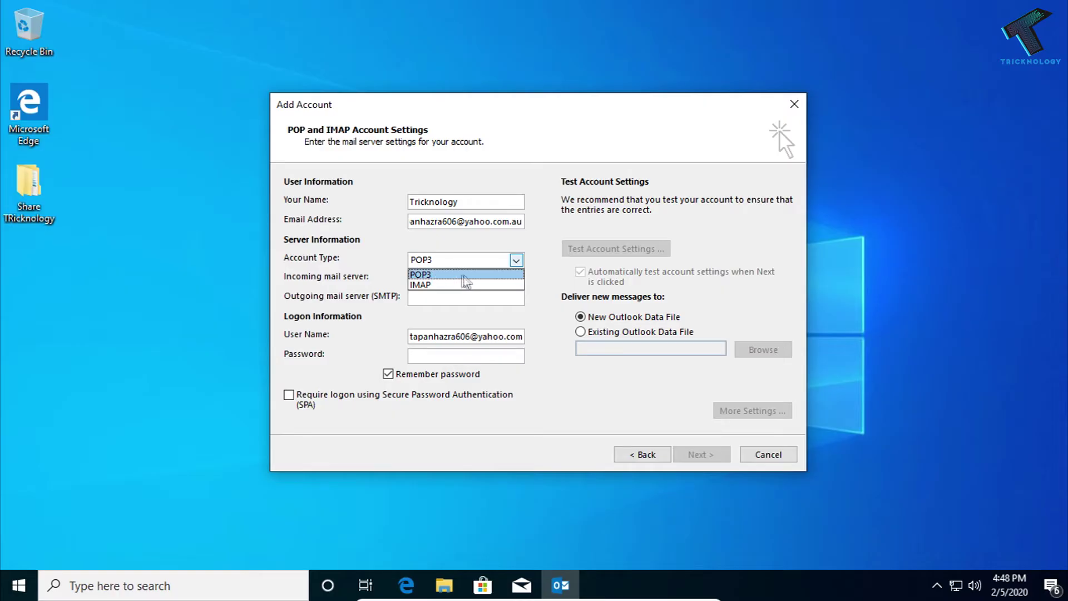
click(467, 274)
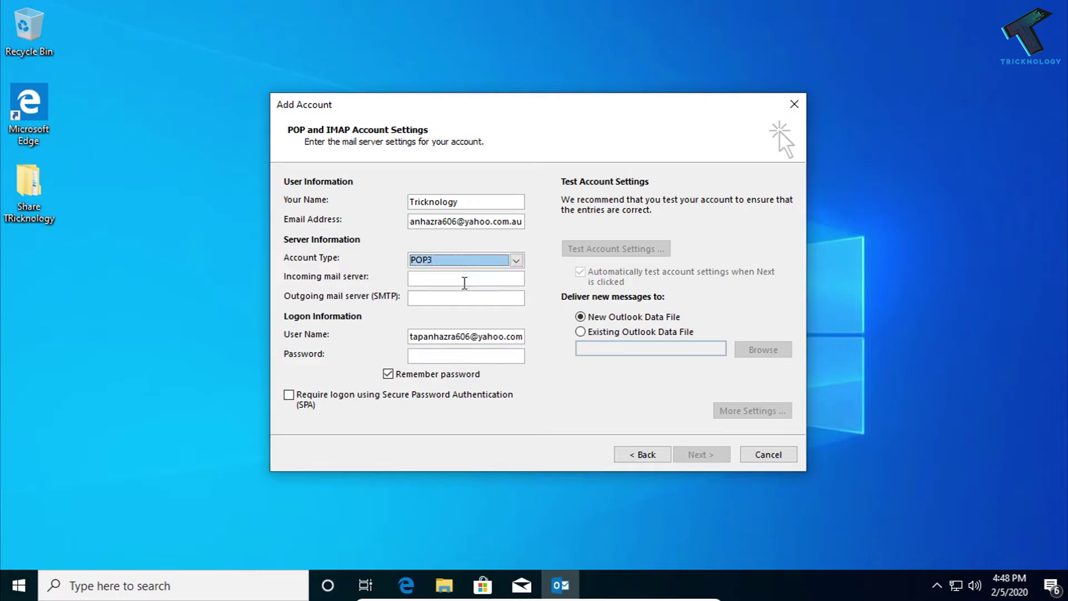
click(465, 282)
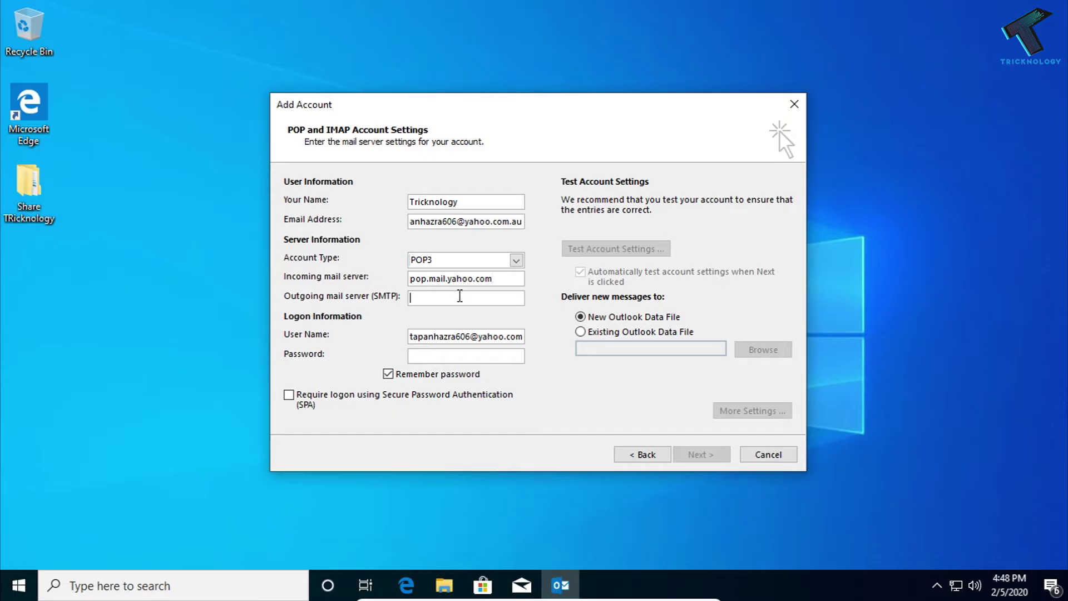
text(mtp.mail.y)
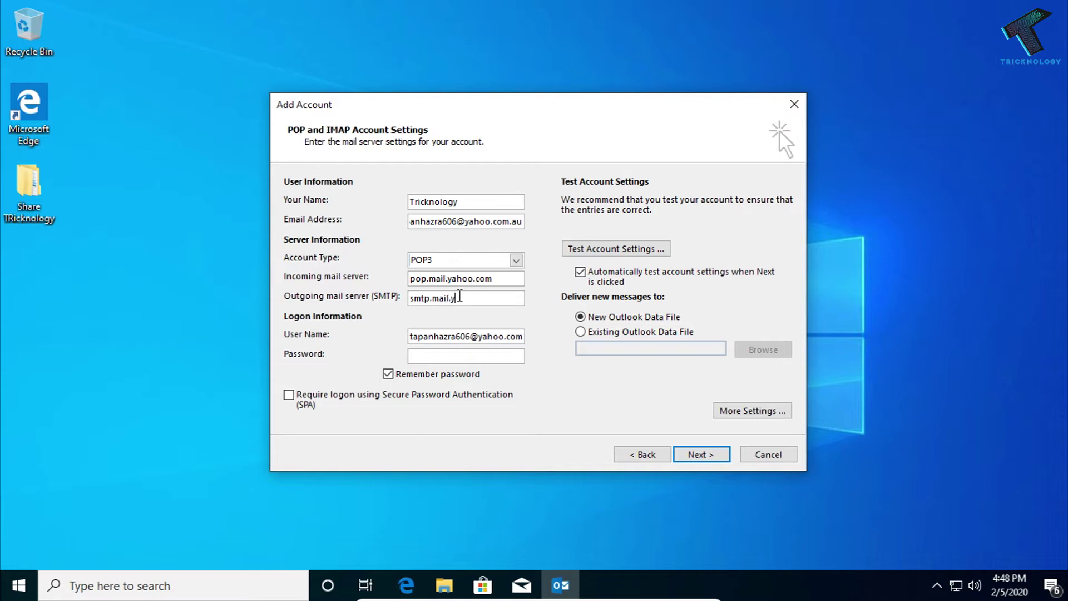
text(m)
Step: Check the full e-mail address in User Name and enter the account password
click(452, 336)
drag(406, 339, 542, 341)
click(412, 336)
drag(396, 336, 346, 334)
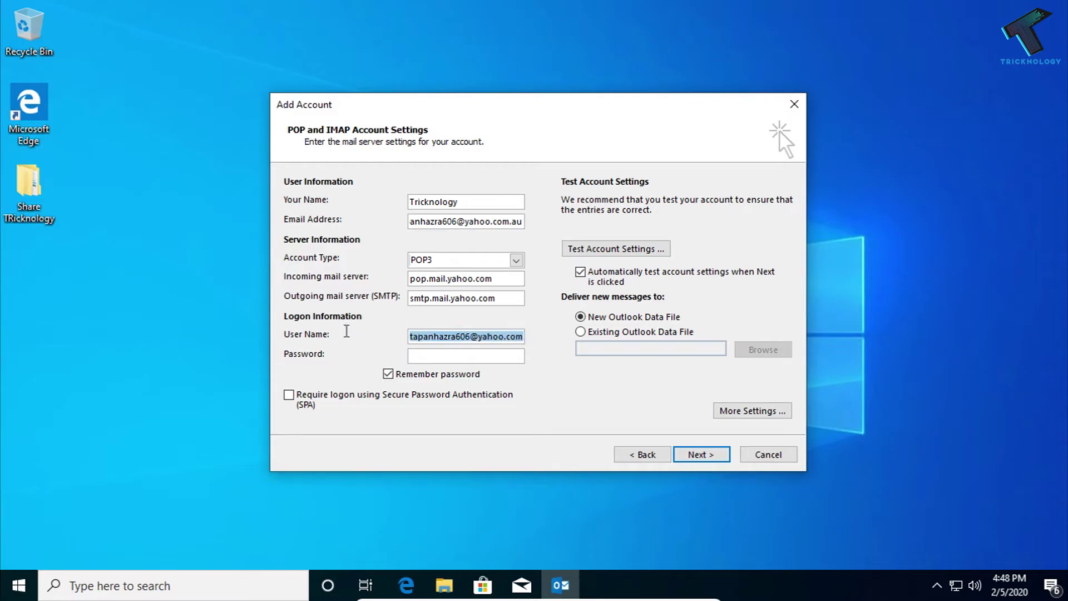
click(459, 356)
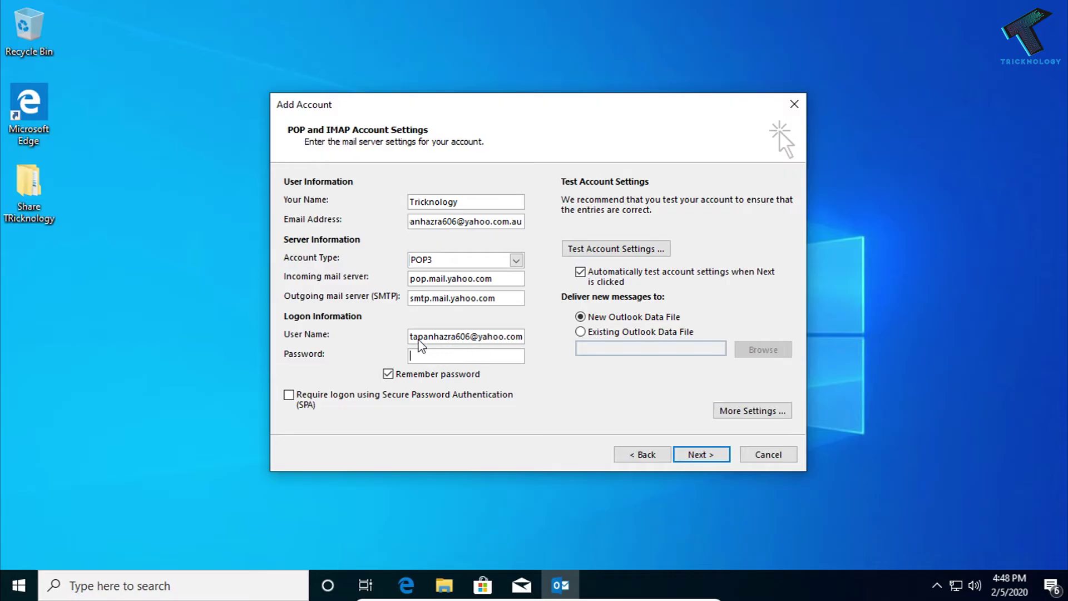
drag(404, 338, 519, 338)
click(502, 355)
Step: In More Settings, require authentication for the outgoing SMTP server
click(753, 411)
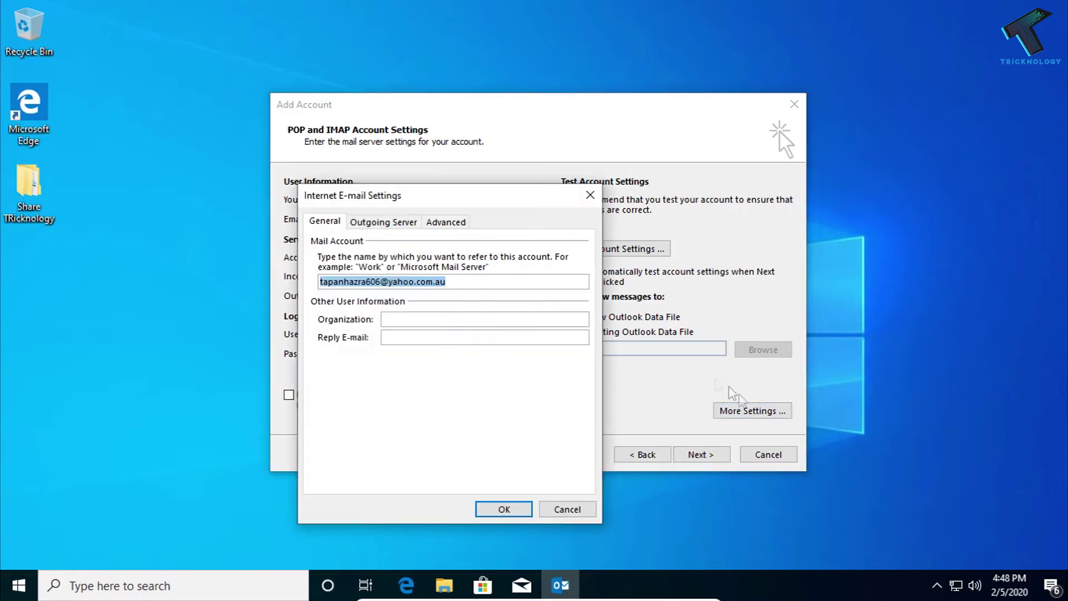
drag(484, 198, 616, 158)
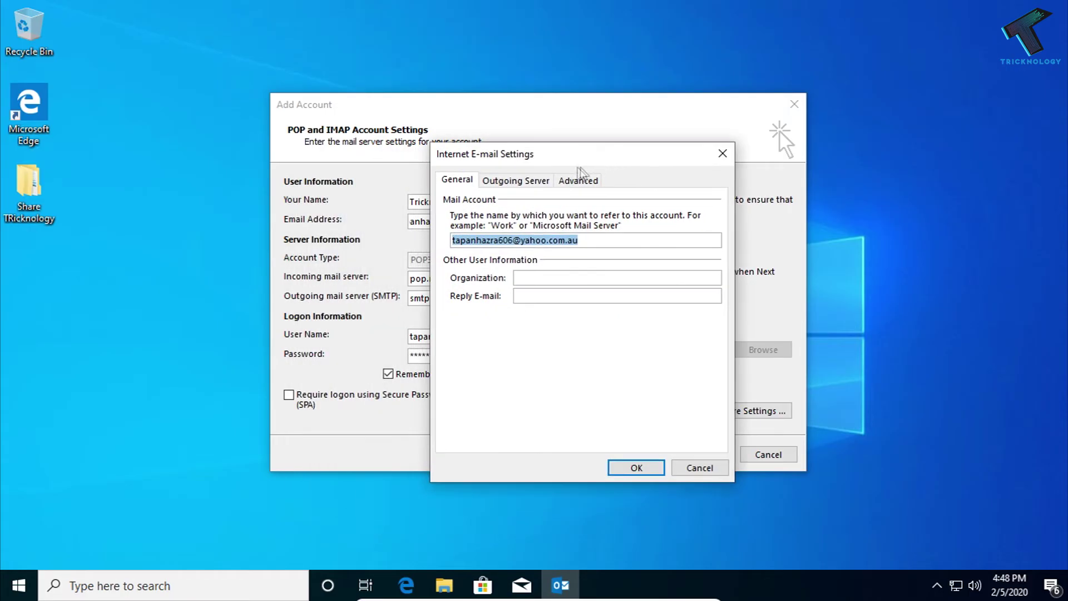
click(542, 182)
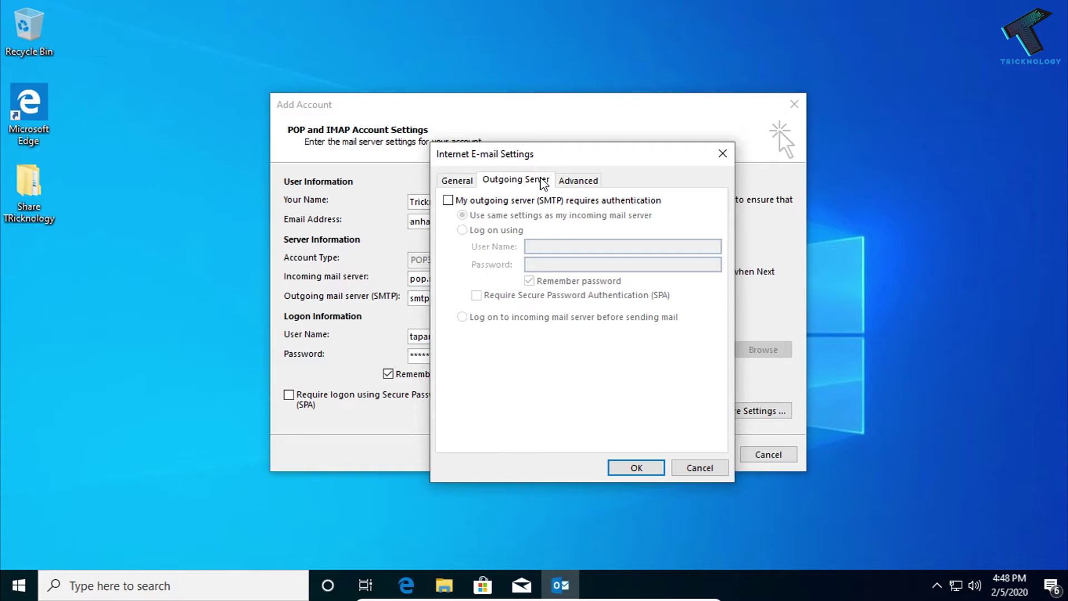
click(455, 201)
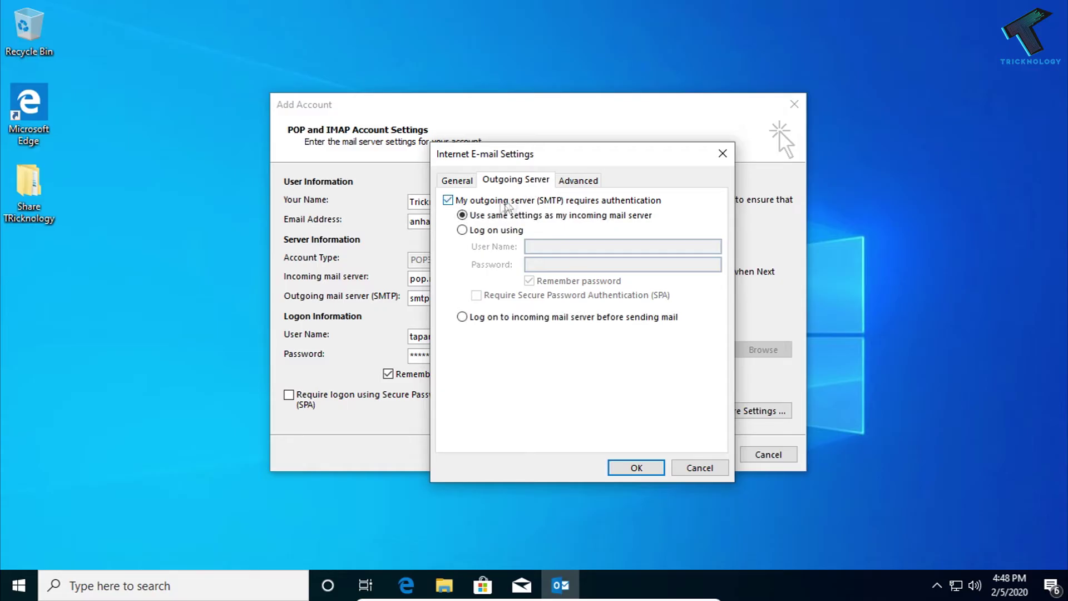
Step: Set incoming port 995 with SSL and outgoing port 587 with TLS encryption
click(574, 181)
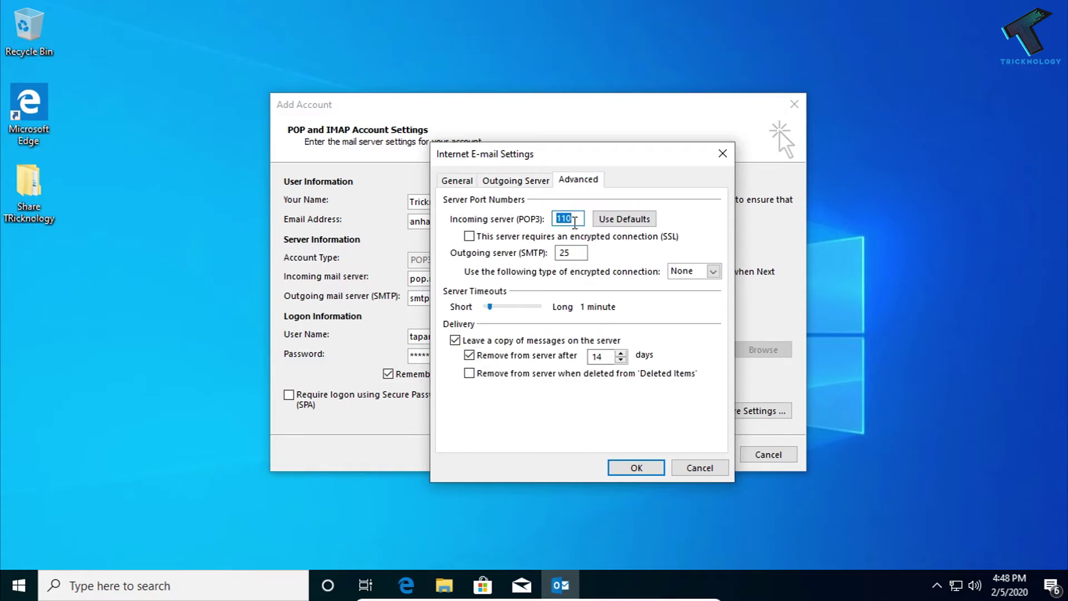
text(995)
click(470, 236)
double_click(576, 253)
key(BackSpace)
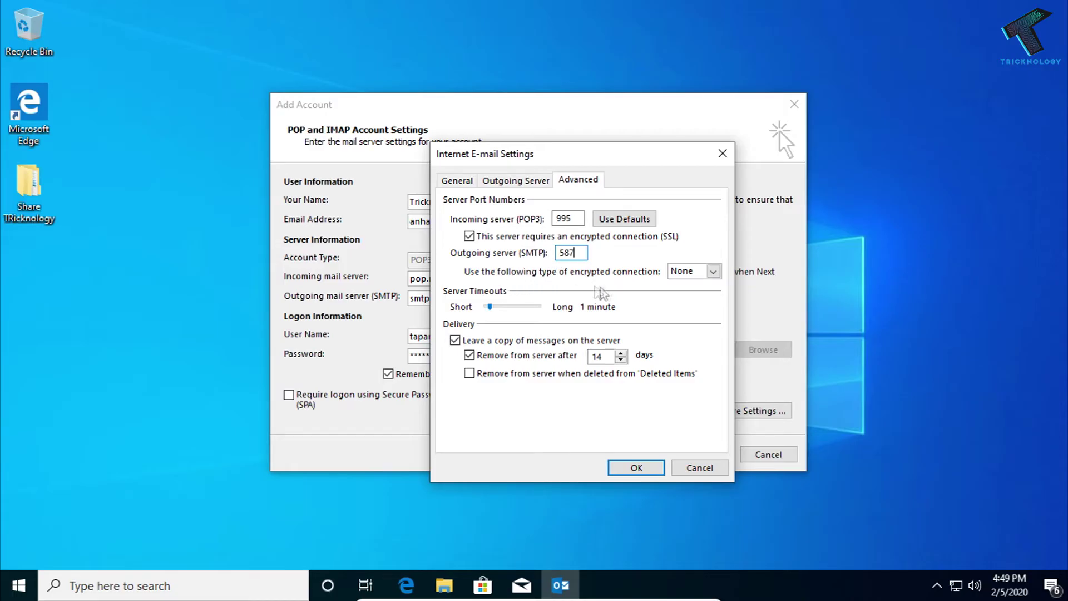
click(695, 274)
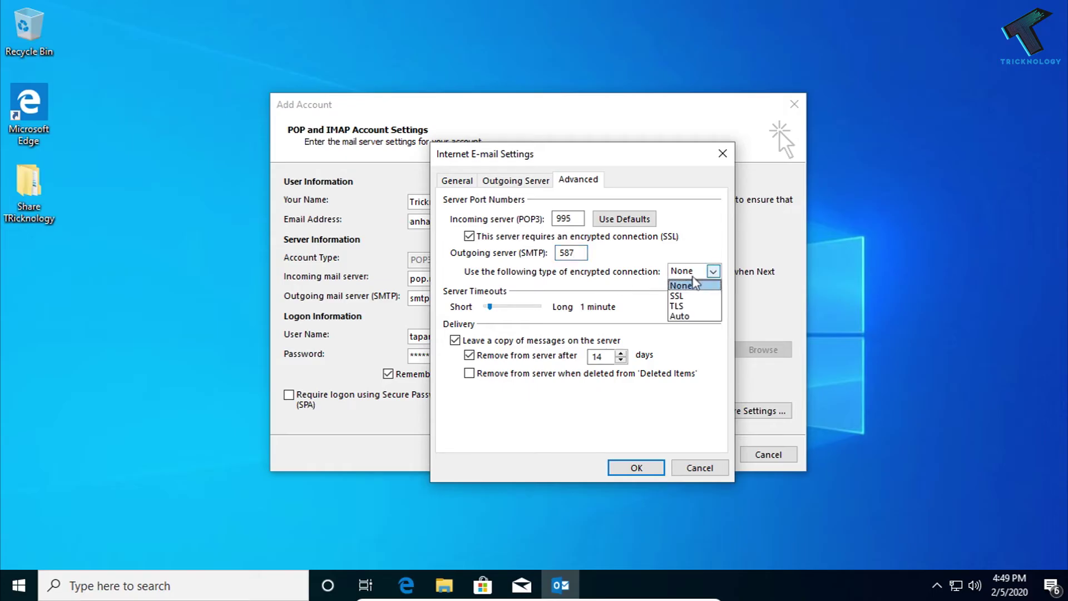
click(692, 305)
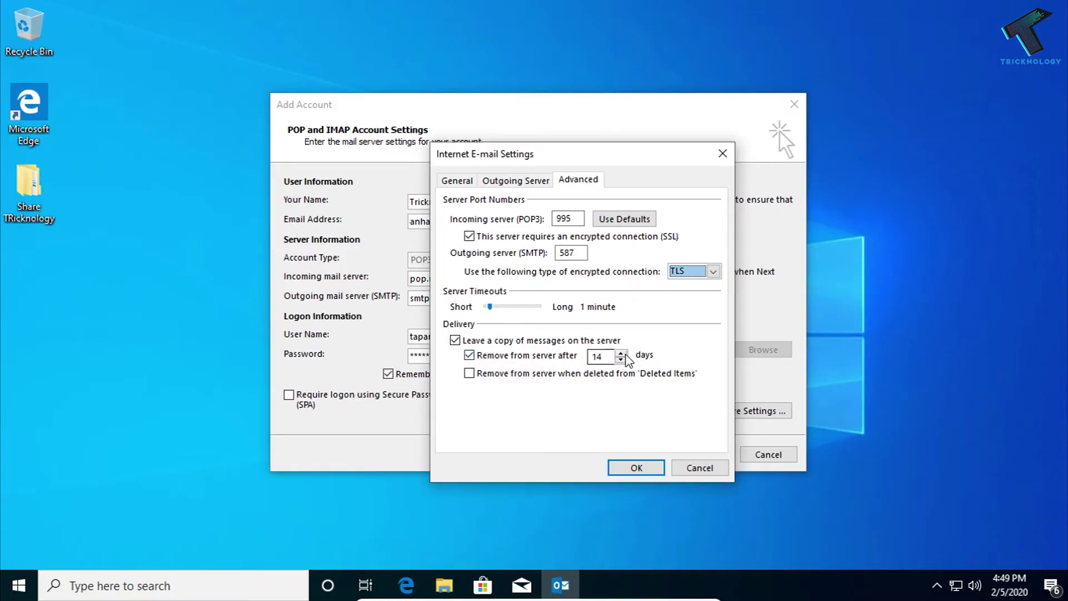
Step: Keep mail on the server for 30 days, confirm the settings, and start the account test
double_click(598, 357)
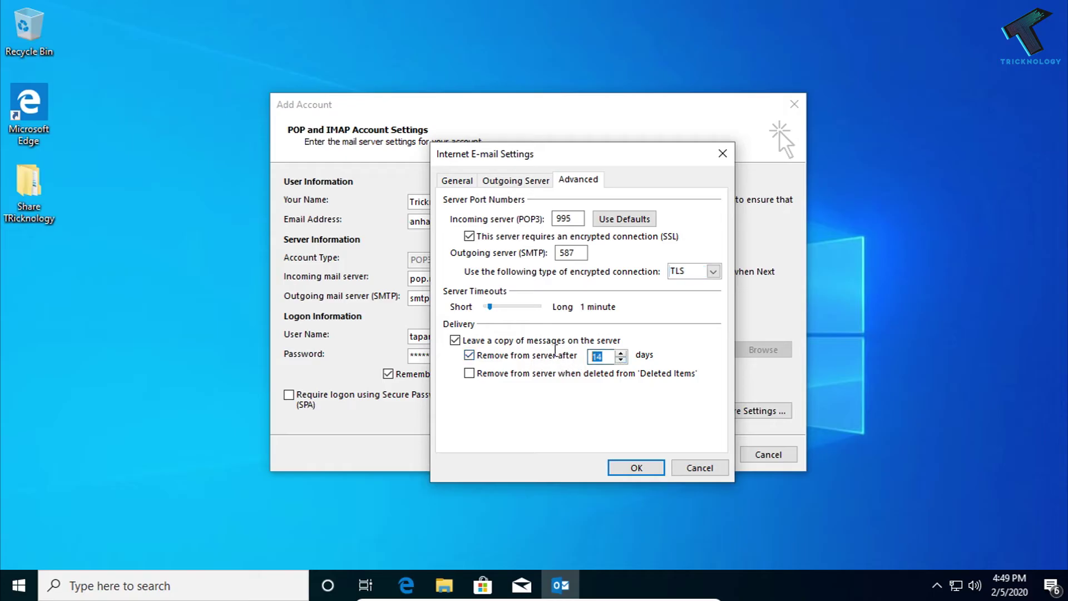
click(622, 354)
click(622, 354)
click(637, 465)
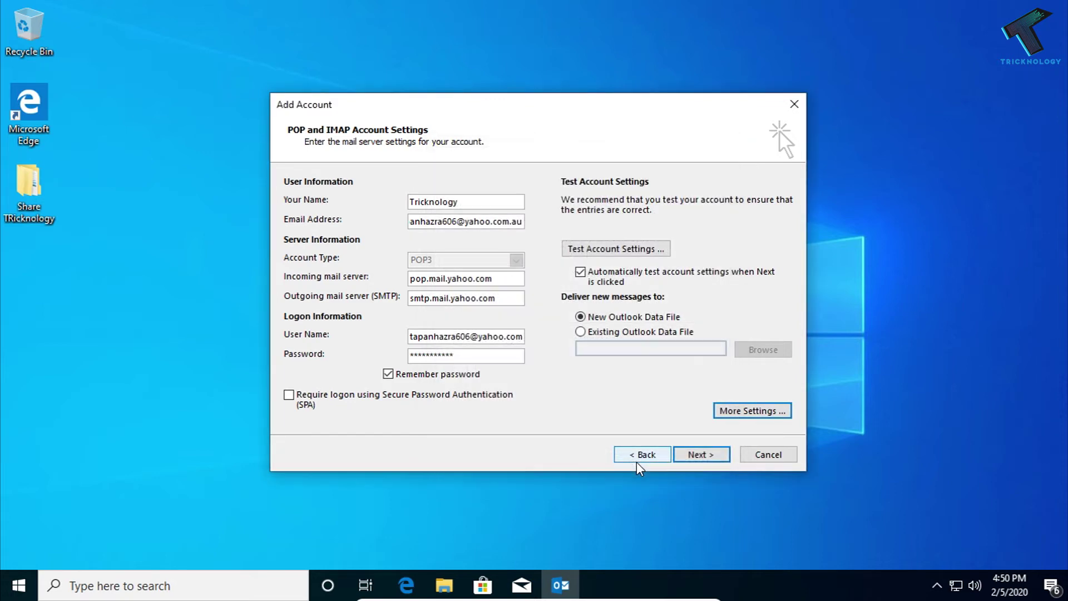
click(697, 454)
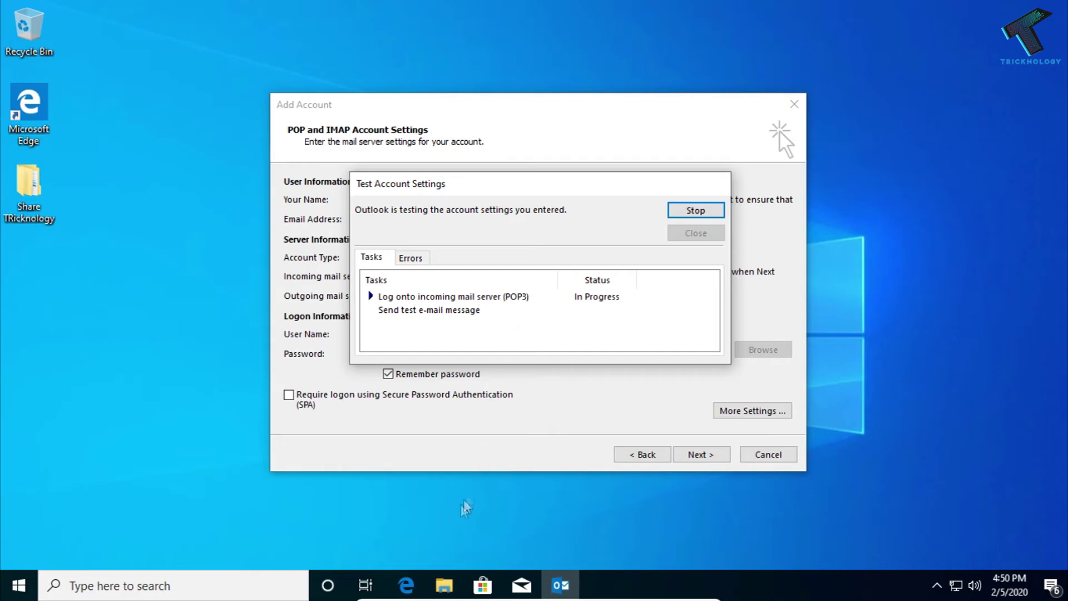
click(406, 585)
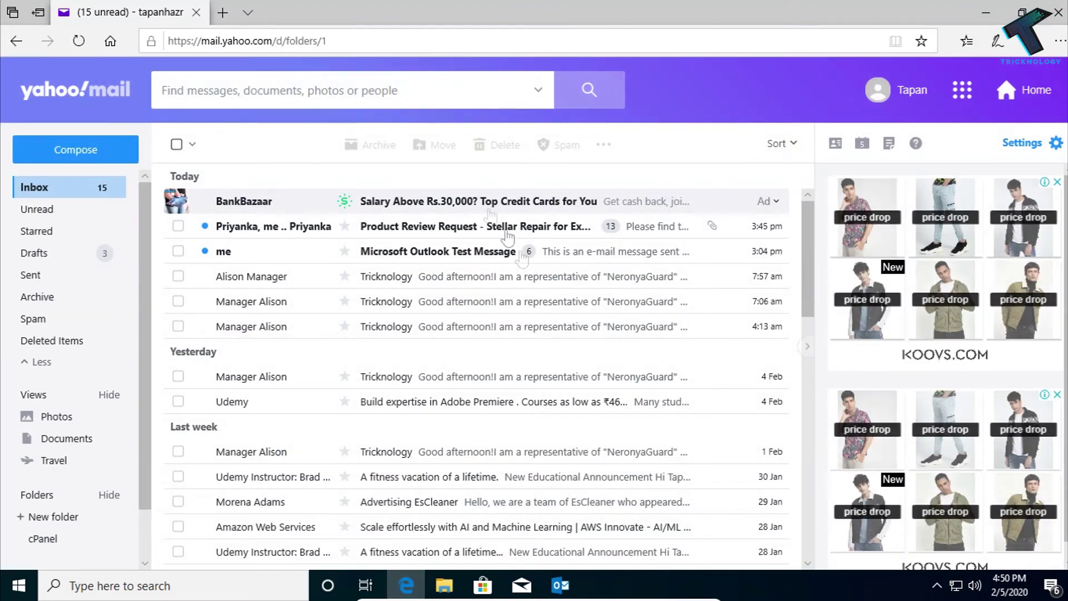
Step: Open Yahoo account info and sign in with the username and account password
click(917, 99)
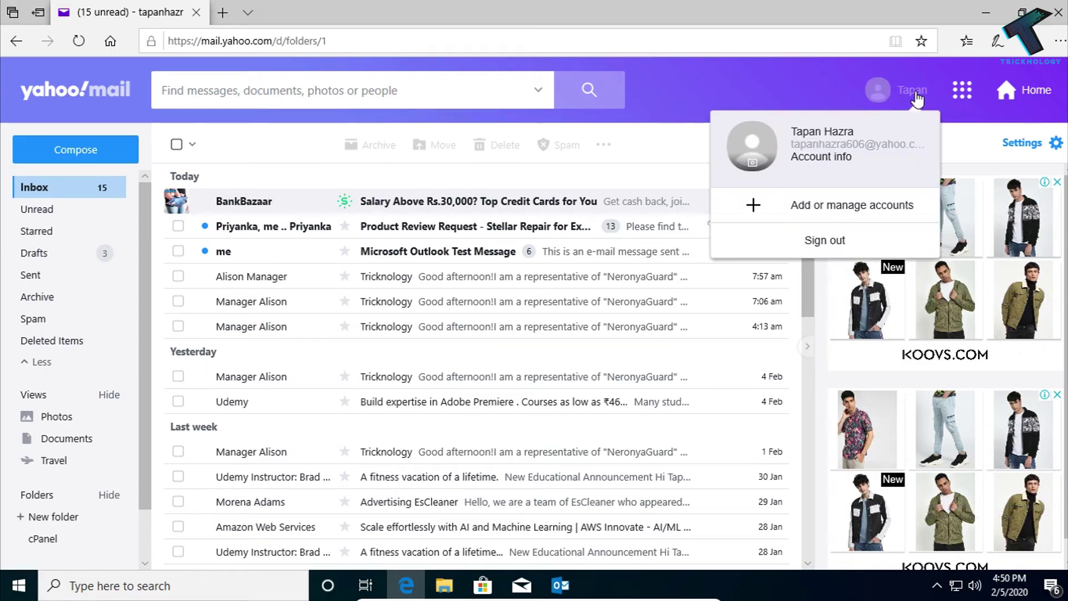
click(824, 158)
click(318, 12)
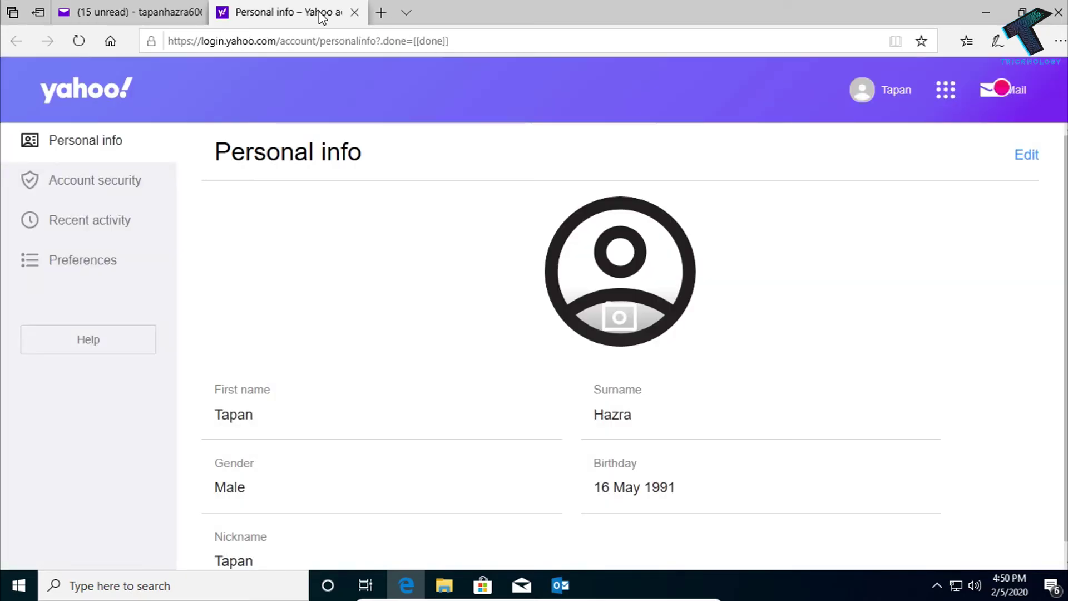
click(107, 192)
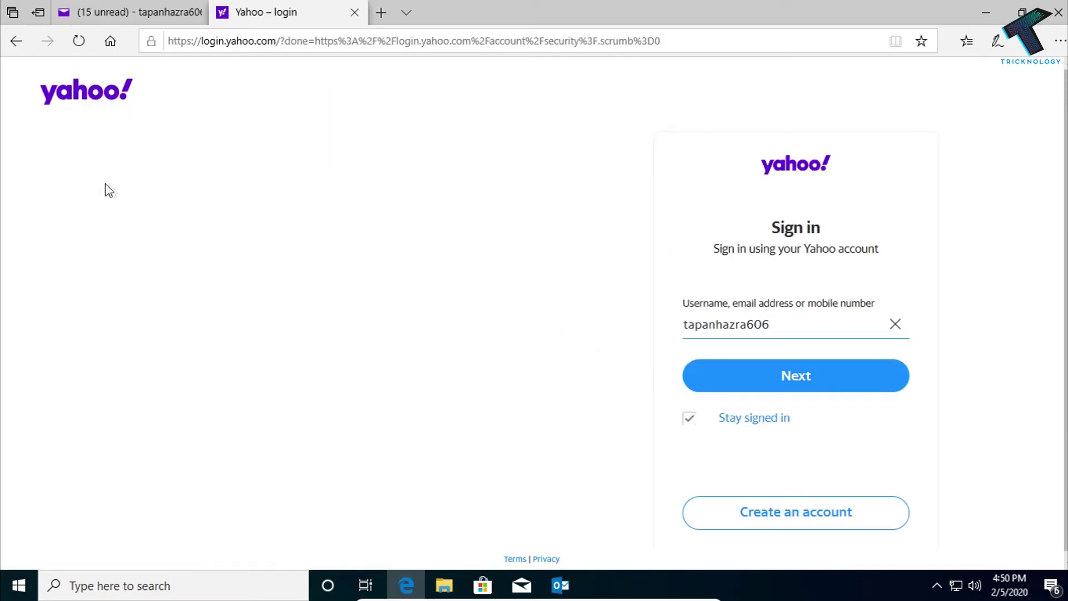
click(749, 385)
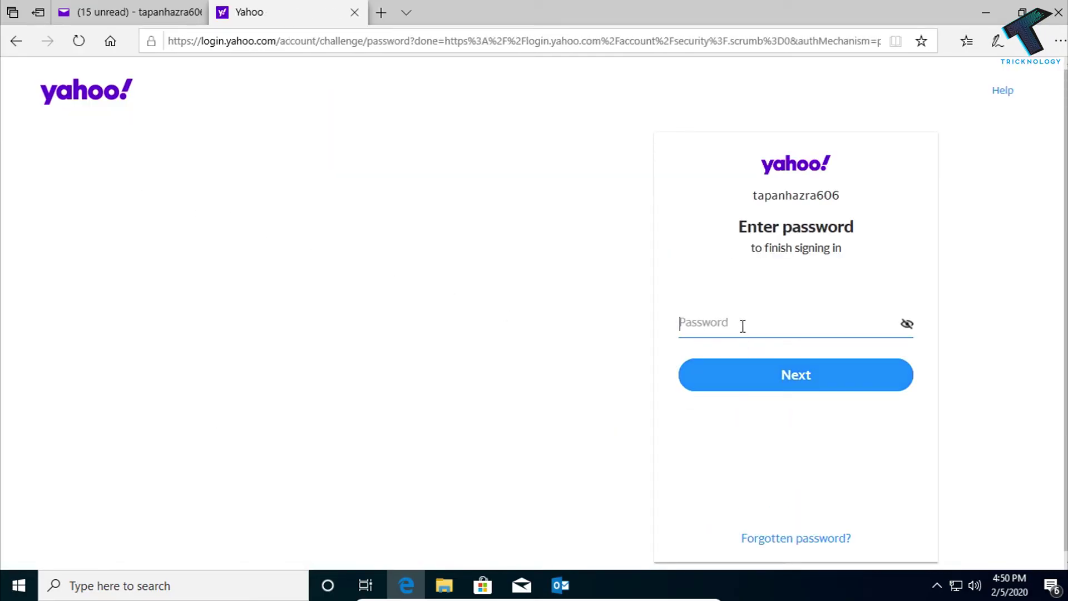
text(*********)
click(752, 376)
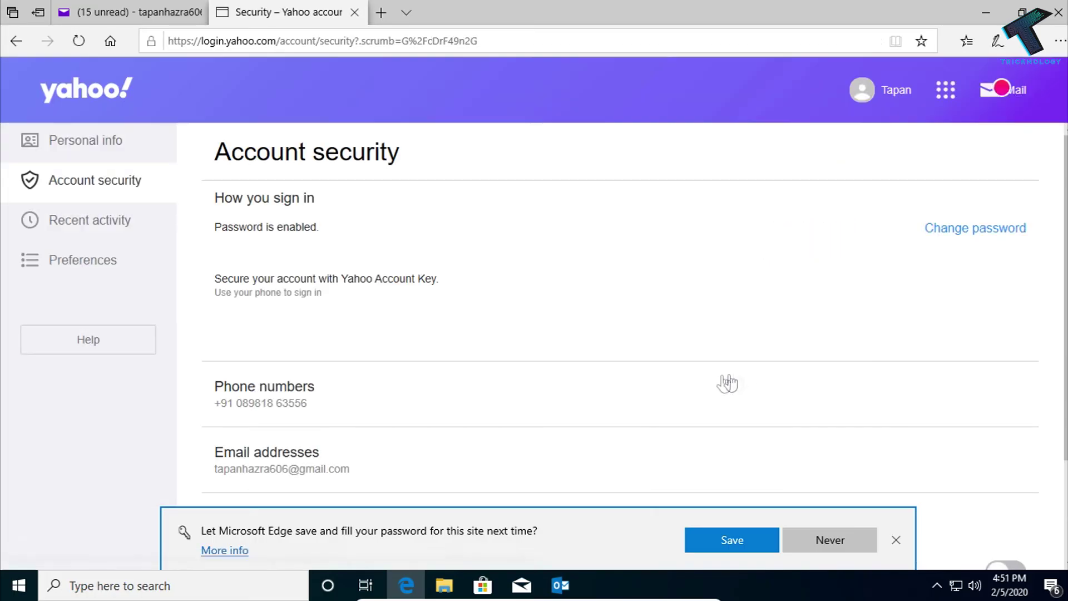
Step: Open Account security, dismiss the save-password offer, and open the app passwords list
click(119, 195)
scroll(328, 236, down, 3)
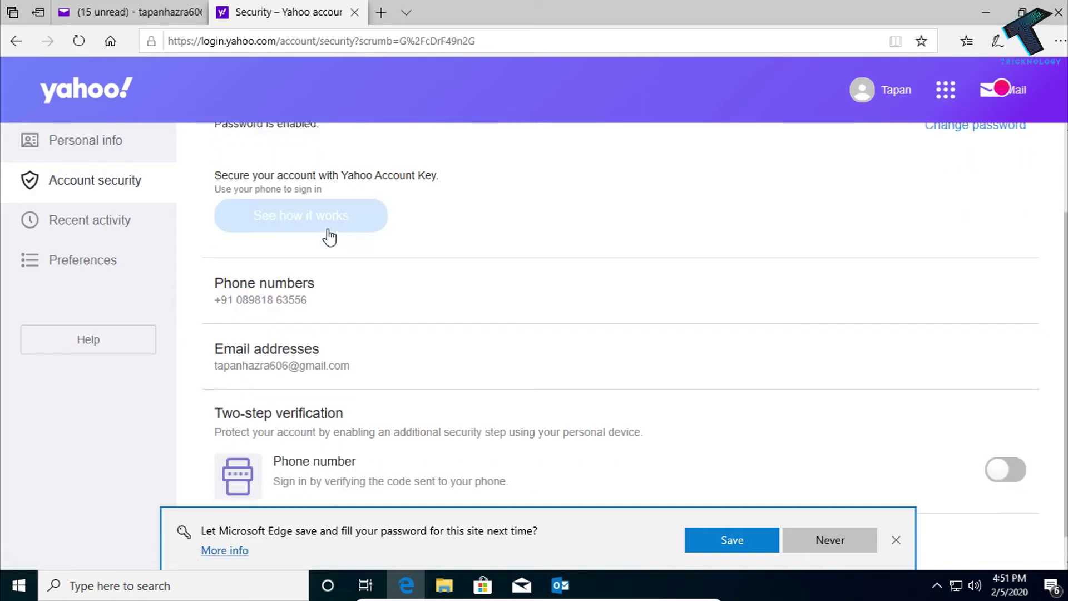
click(896, 540)
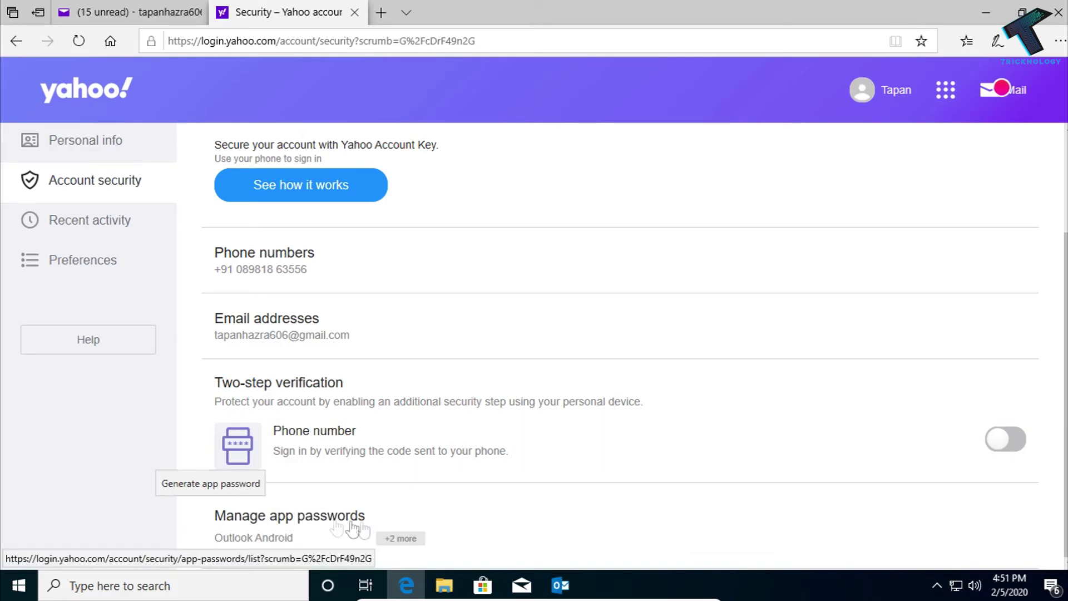
click(328, 521)
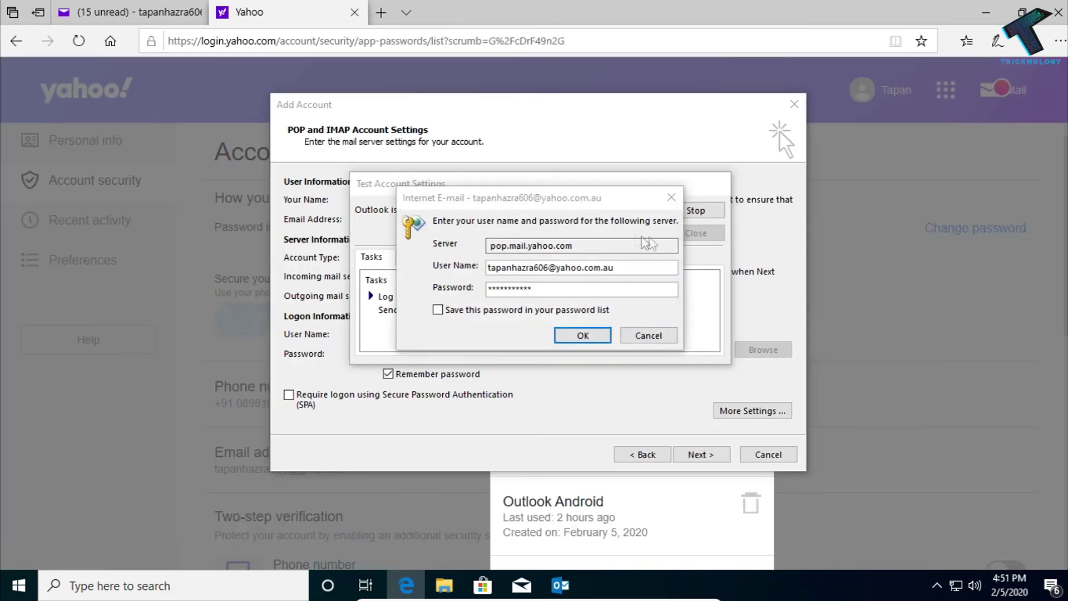
Step: Delete the old password from Outlook's pop.mail.yahoo.com sign-in prompt
click(986, 12)
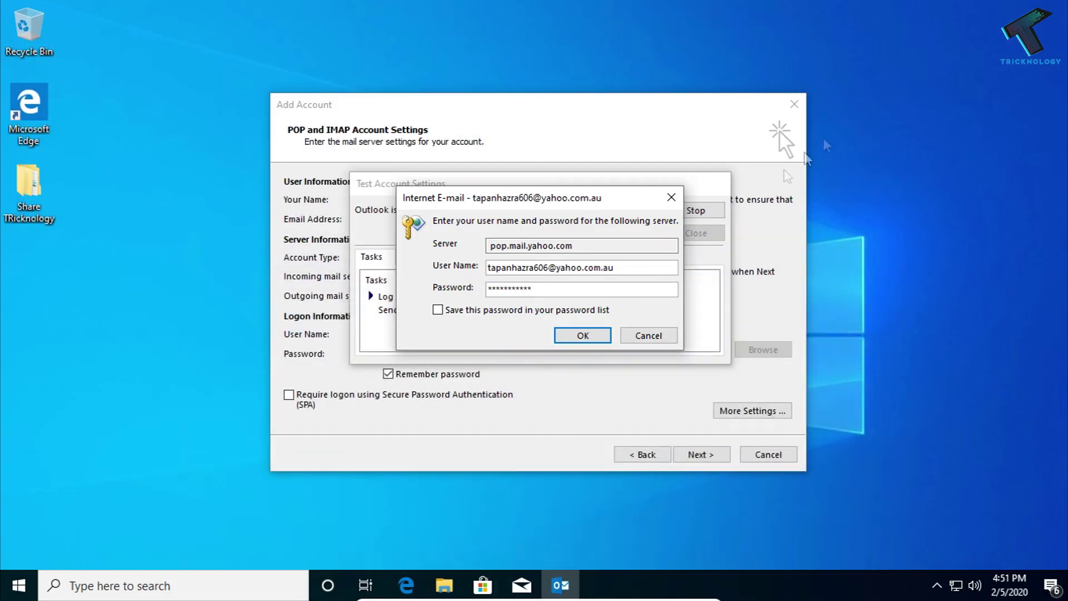
double_click(494, 289)
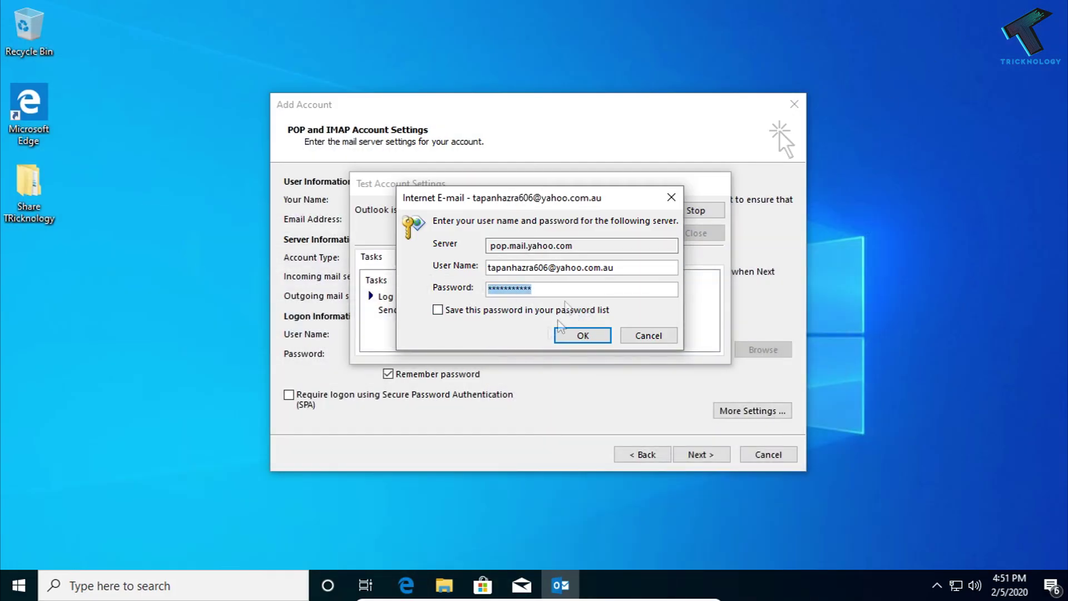
key(BackSpace)
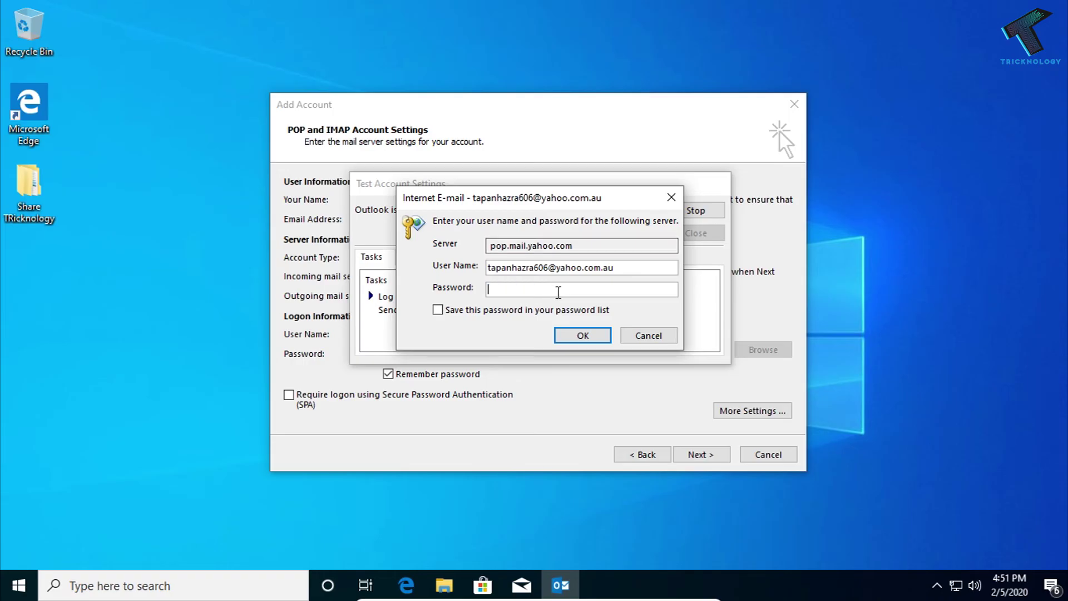
click(407, 584)
Step: Move Outlook's prompt aside and reopen Yahoo's Manage app passwords panel
drag(505, 198, 134, 79)
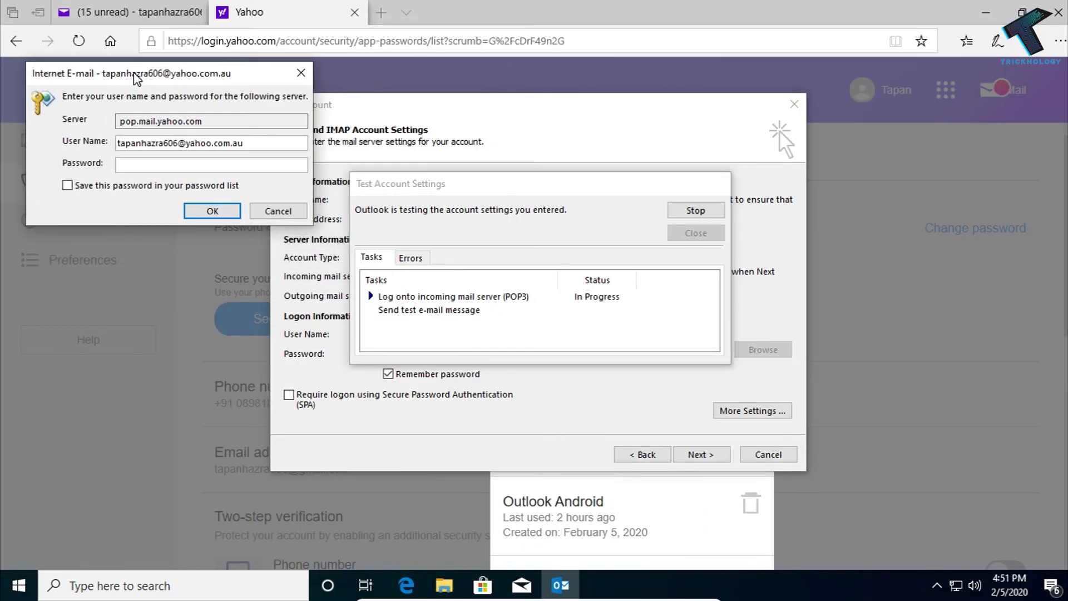
click(659, 512)
scroll(674, 325, down, 3)
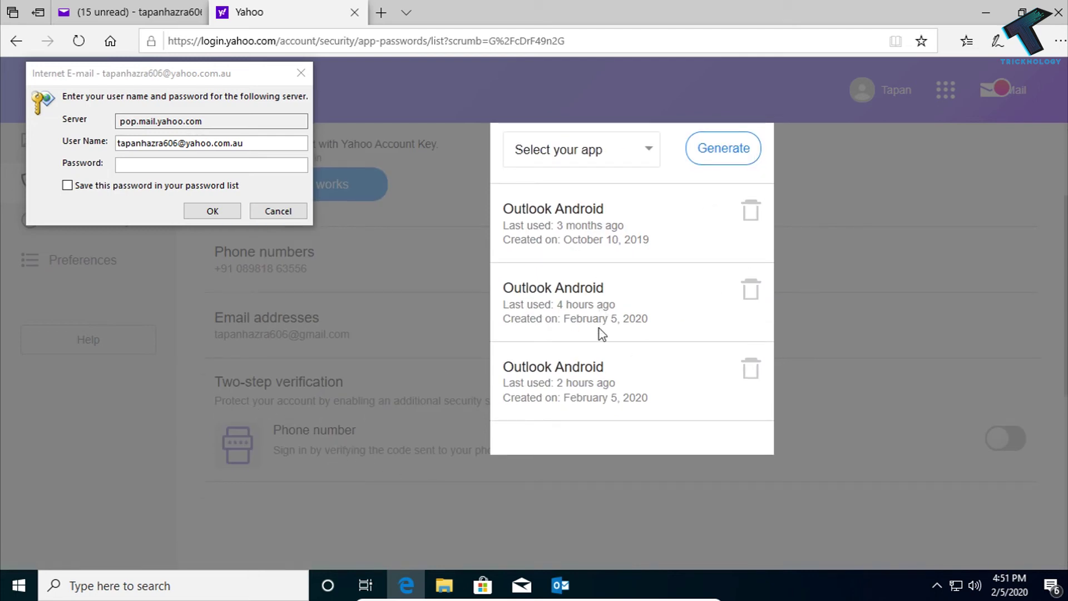
scroll(601, 334, up, 3)
click(472, 349)
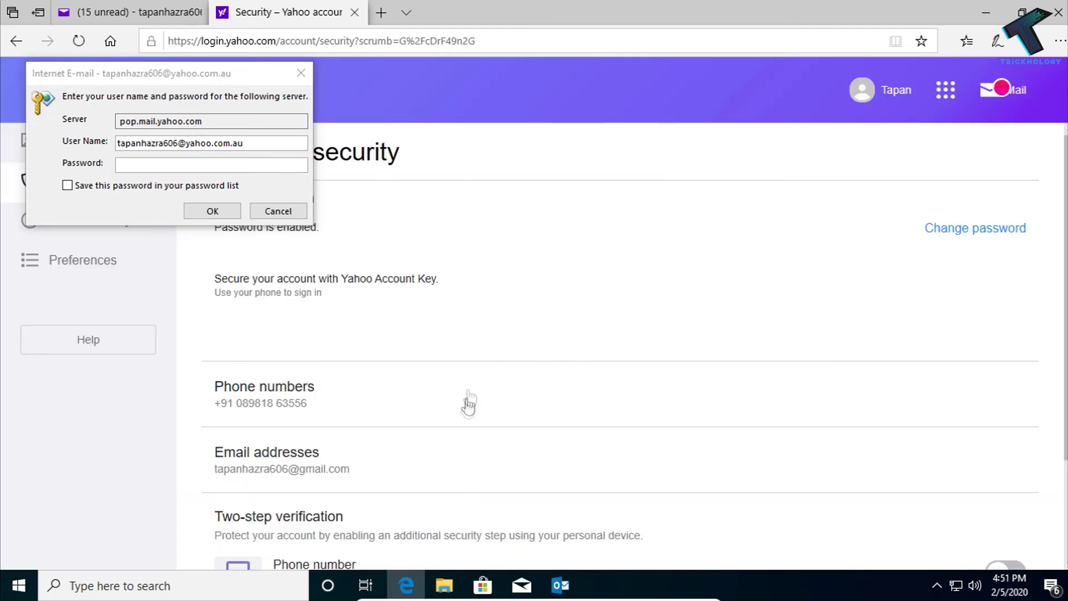
scroll(468, 400, down, 3)
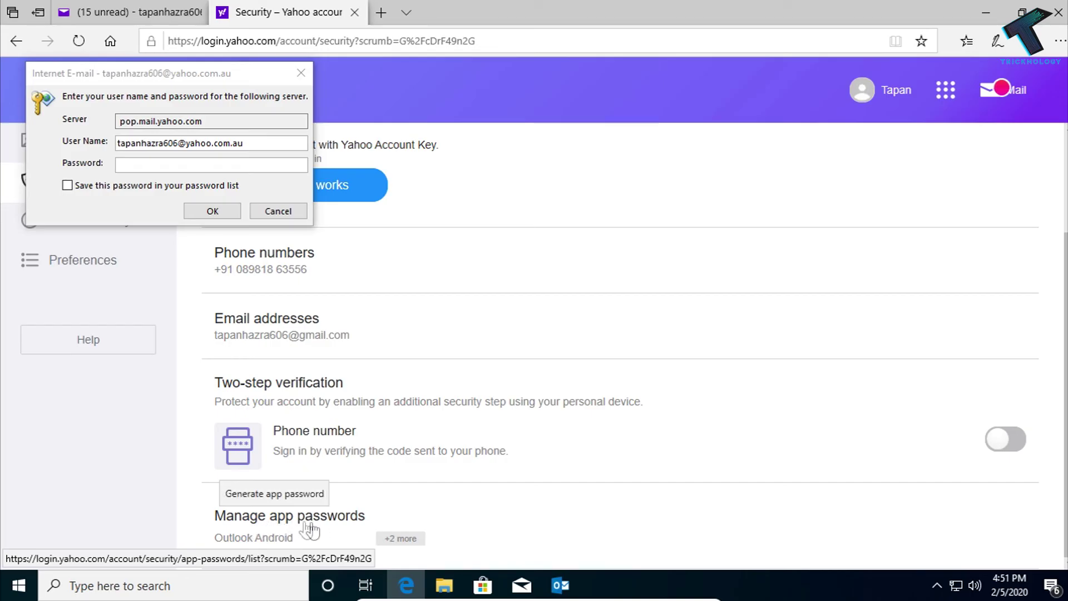
click(287, 523)
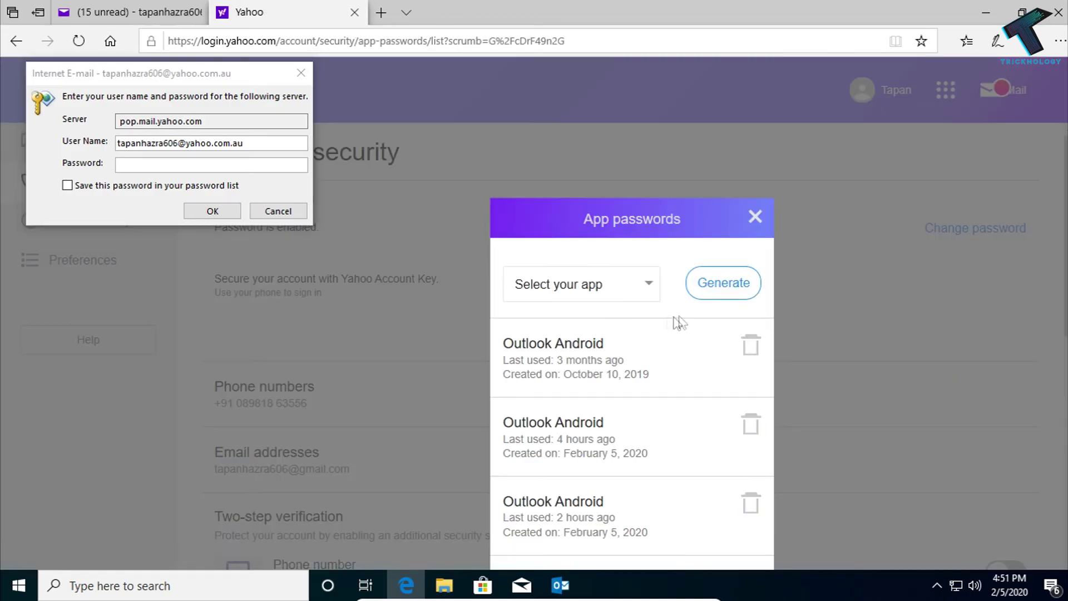
scroll(633, 291, down, 1)
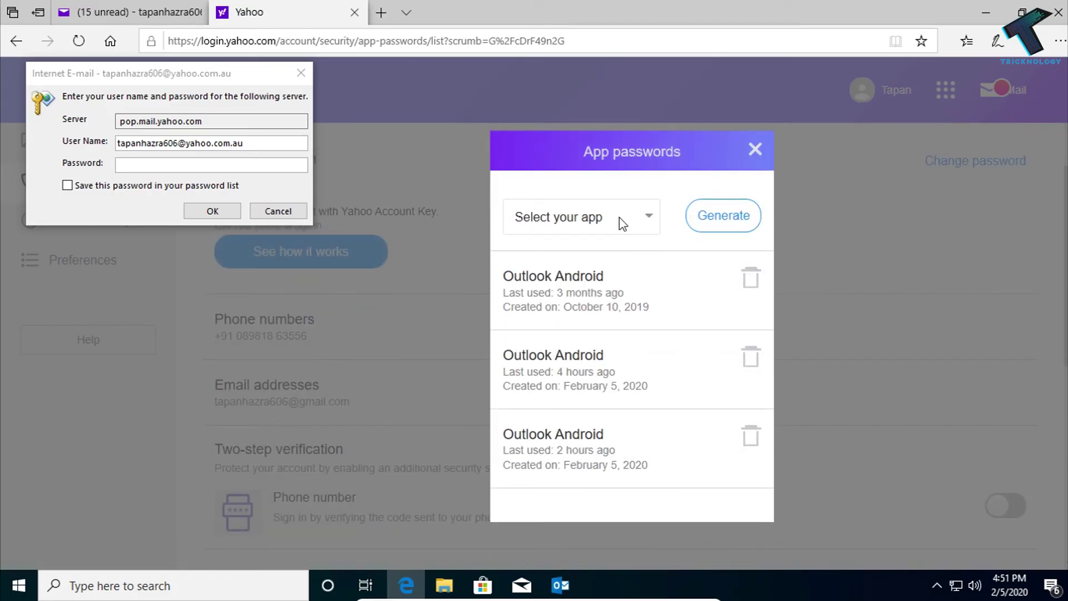
Step: Generate a new app password for Outlook desktop and select it for copying
click(620, 217)
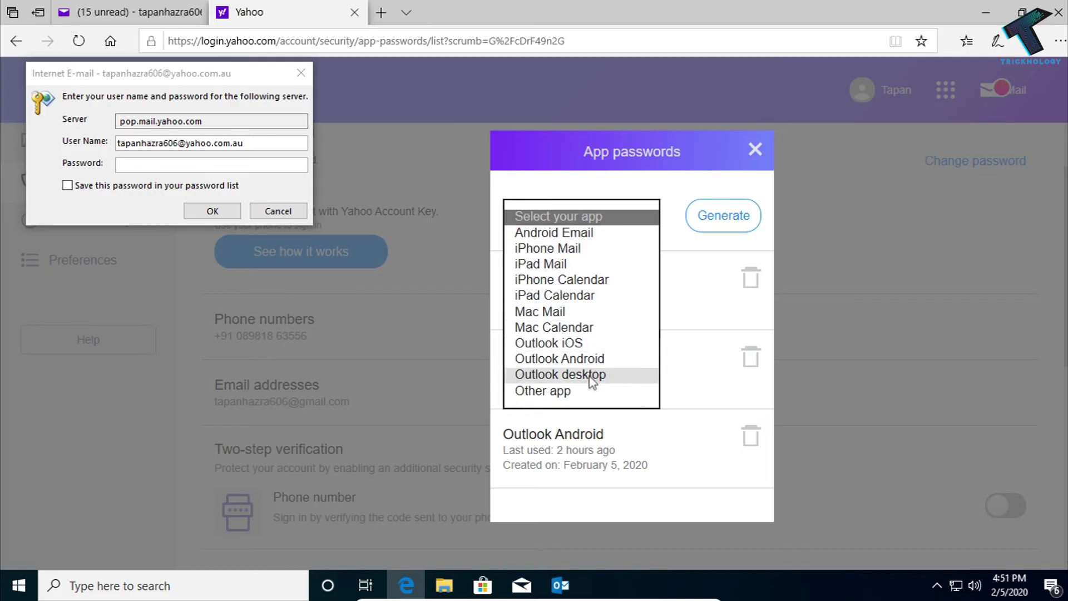
click(576, 377)
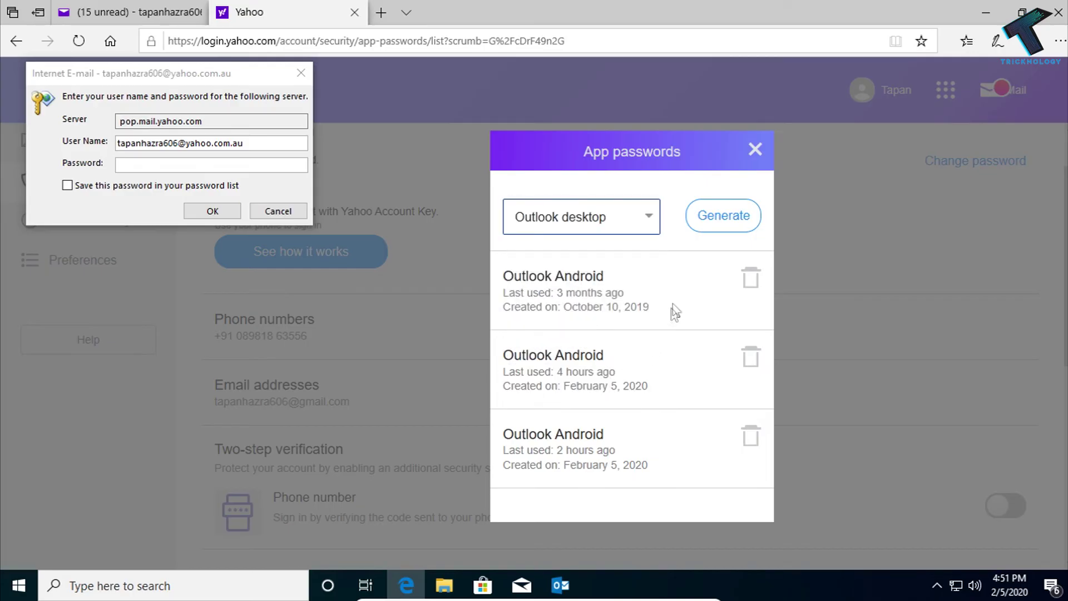
click(722, 222)
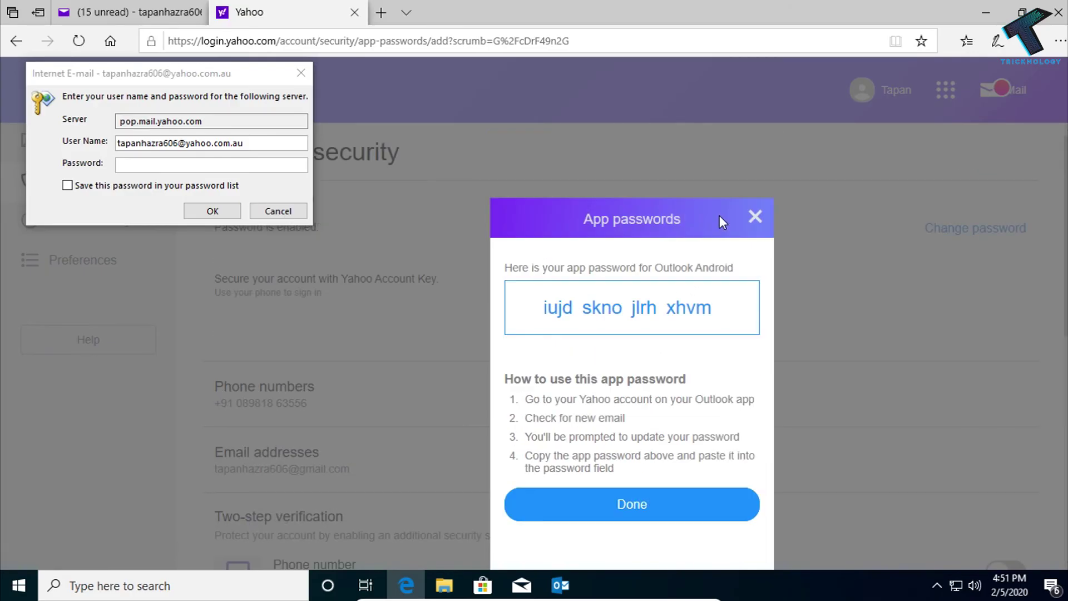
drag(713, 311, 551, 313)
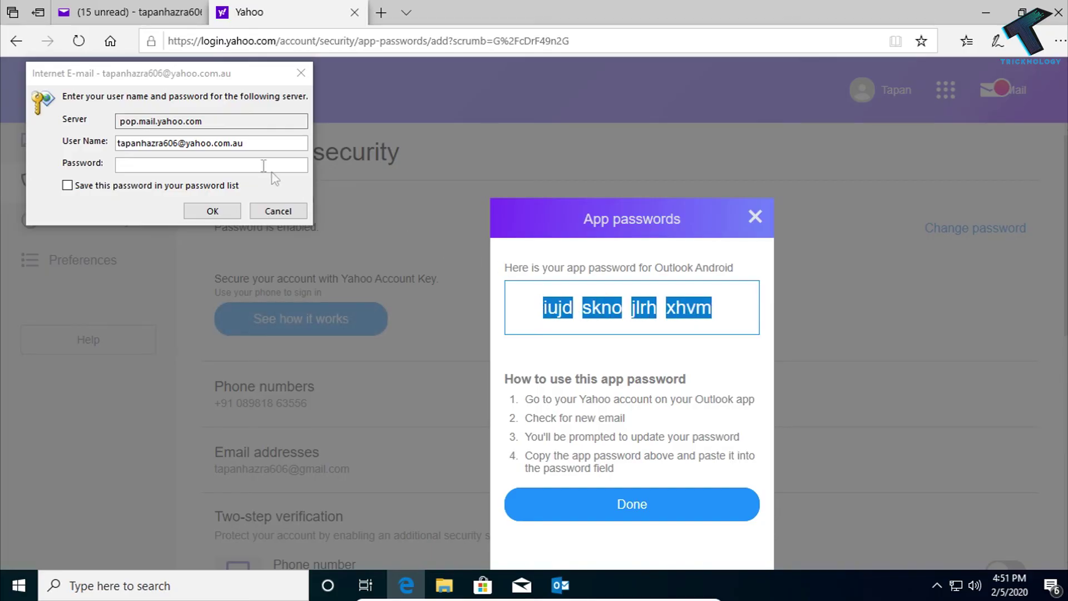
Step: Paste the Yahoo app password into the POP prompt, tick Save this password, and confirm
click(131, 164)
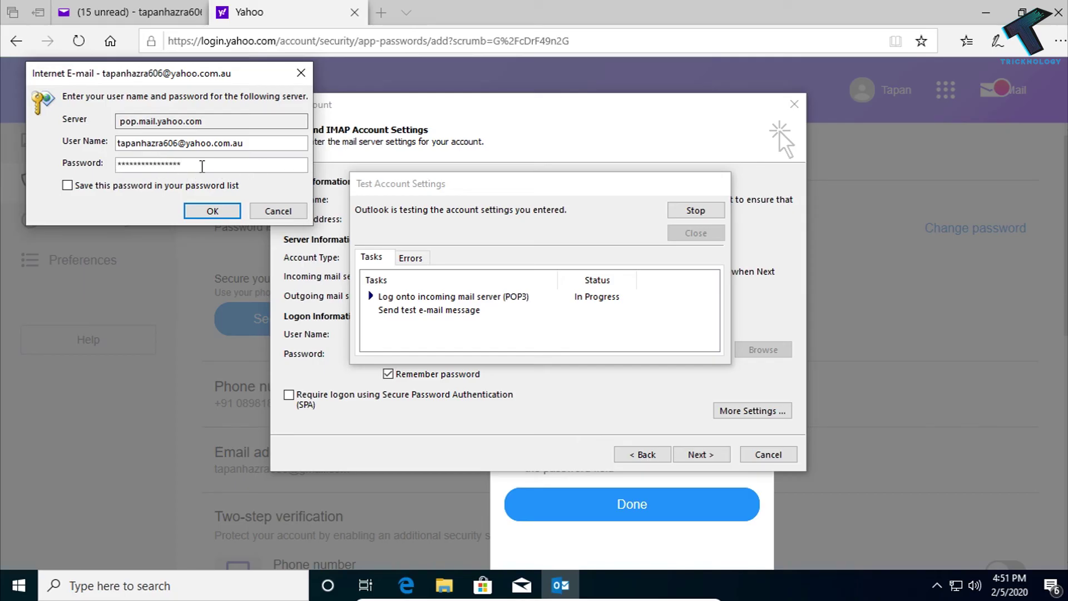
double_click(203, 165)
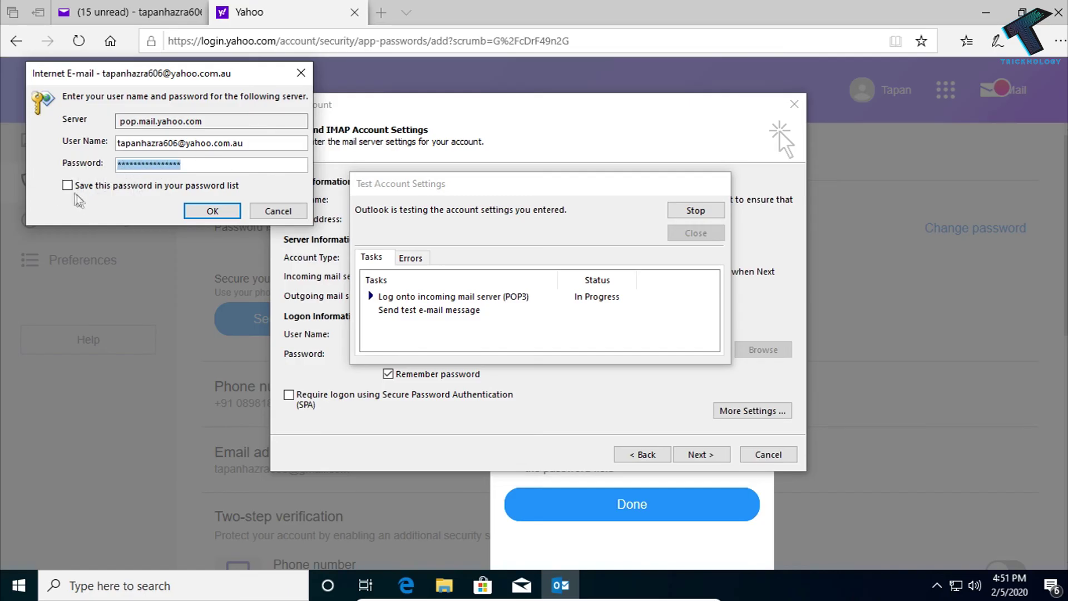
click(68, 186)
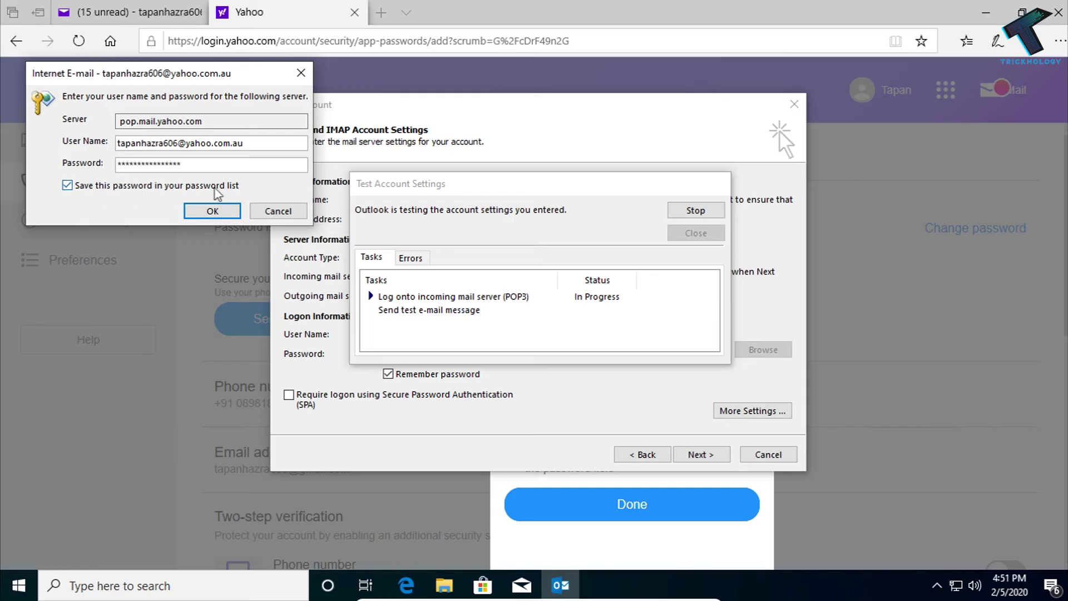
click(215, 213)
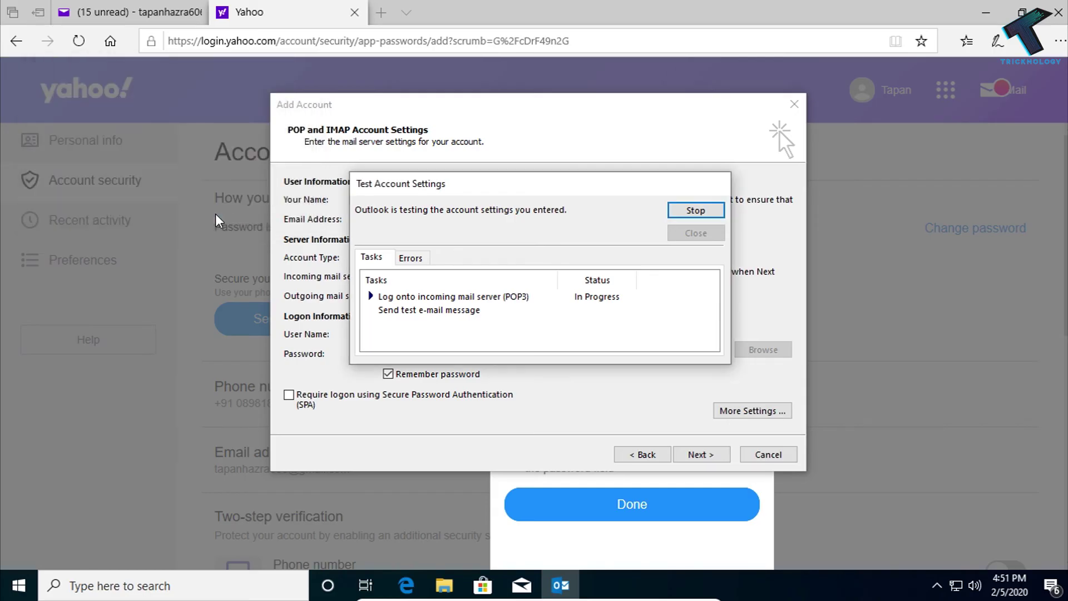
click(986, 12)
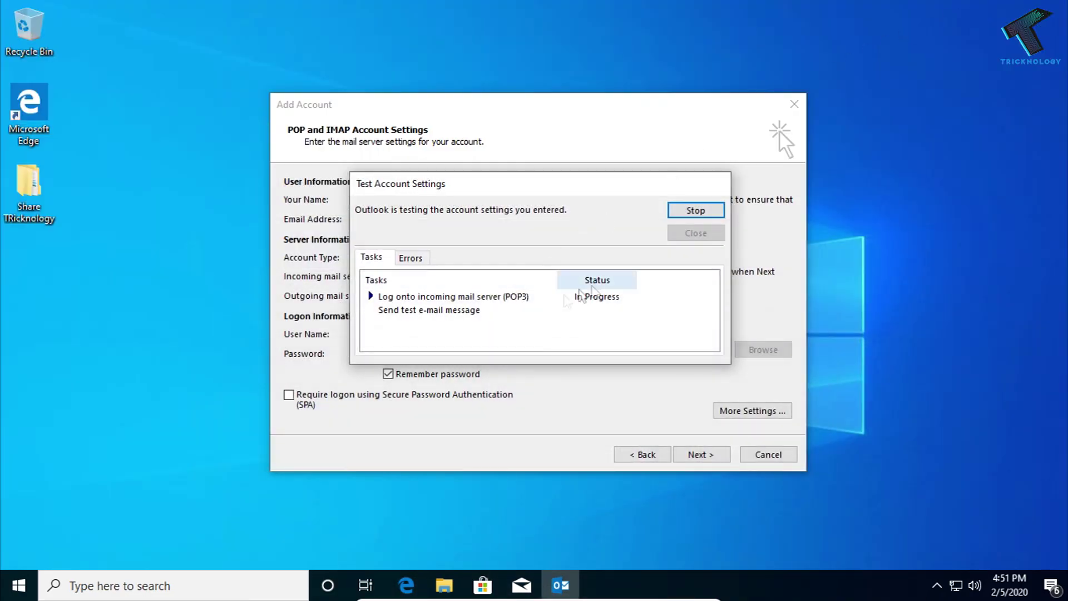
click(384, 297)
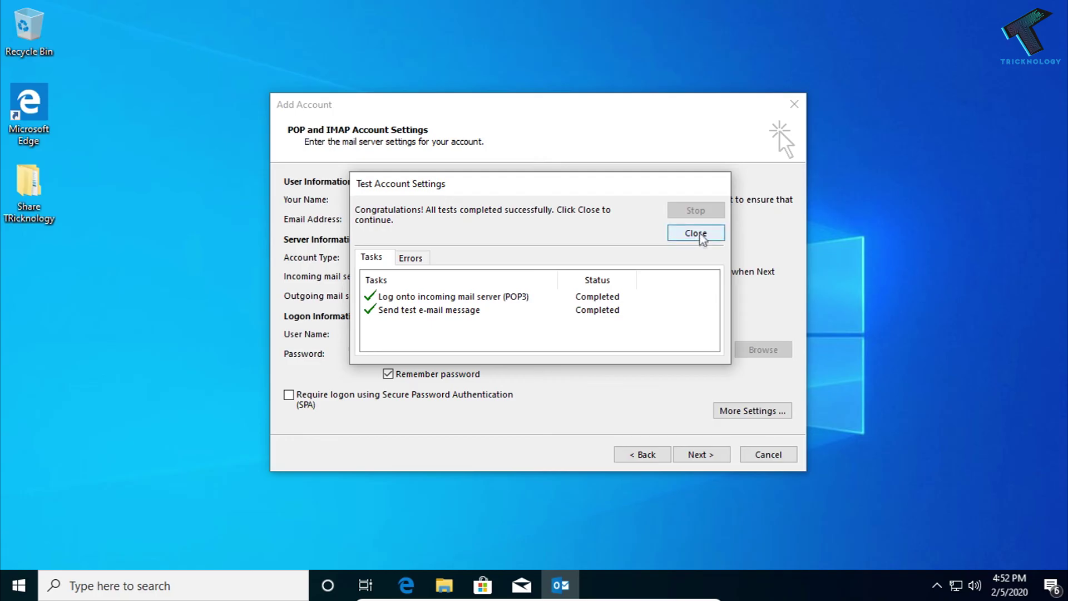
Step: Close the test results, finish the wizard, then maximize Outlook and widen the Inbox message list
click(702, 237)
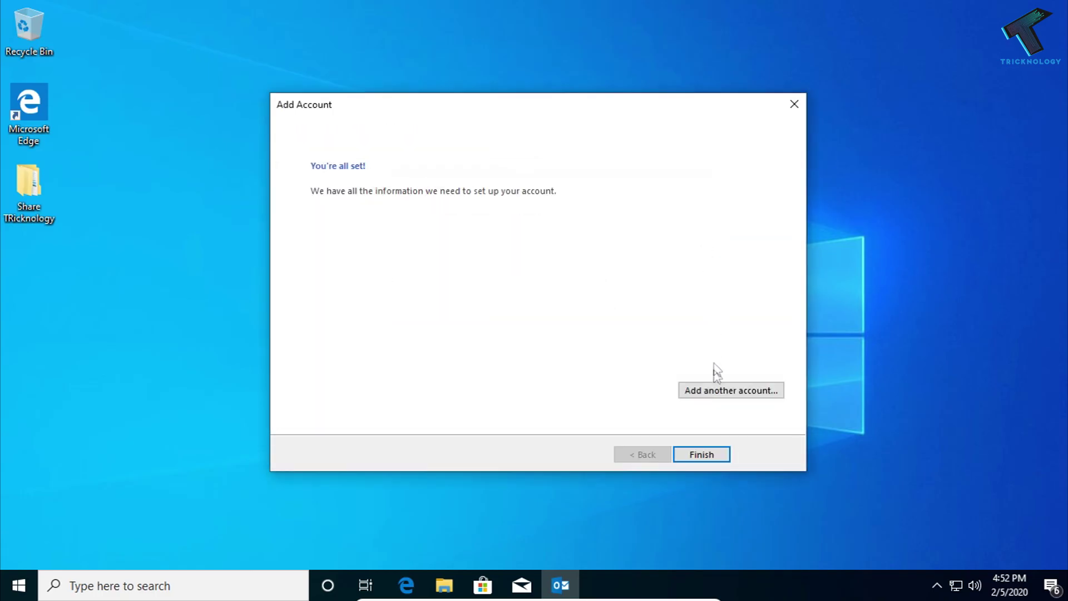
click(702, 455)
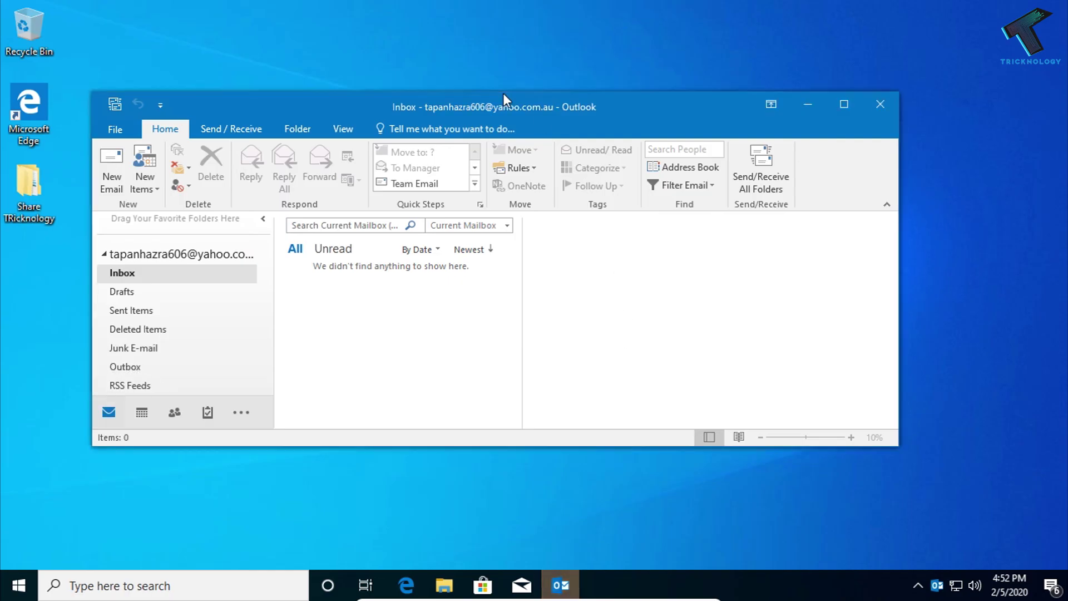
double_click(504, 92)
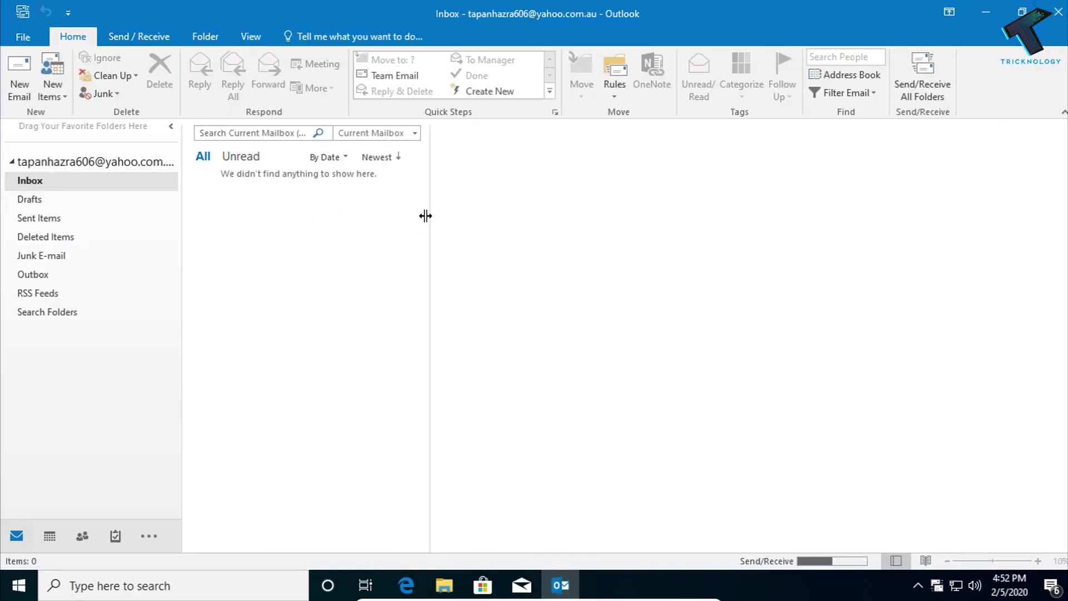
drag(433, 216, 520, 208)
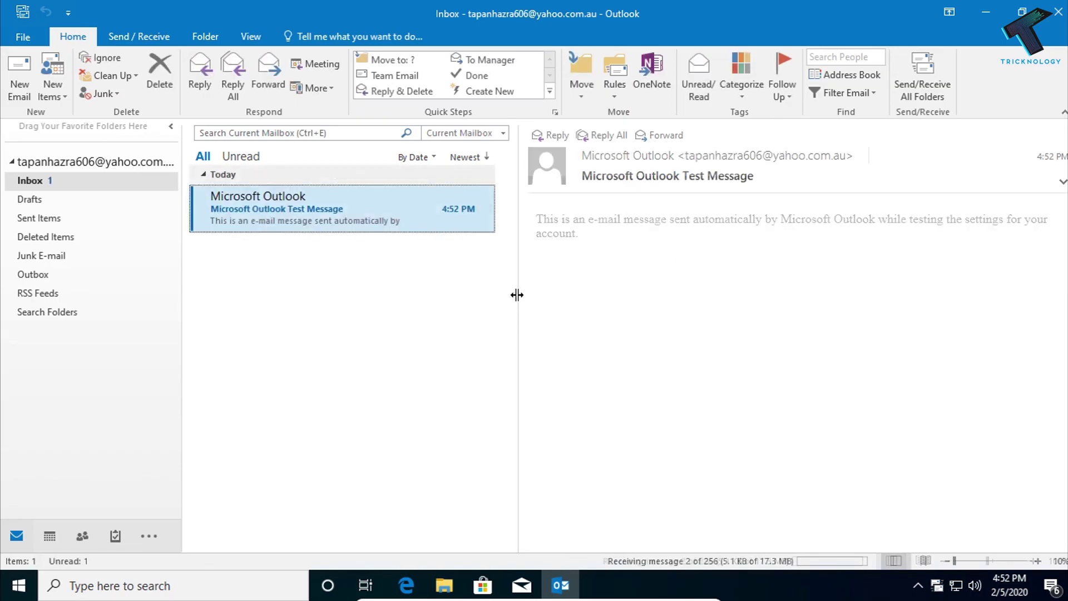
drag(517, 296, 516, 296)
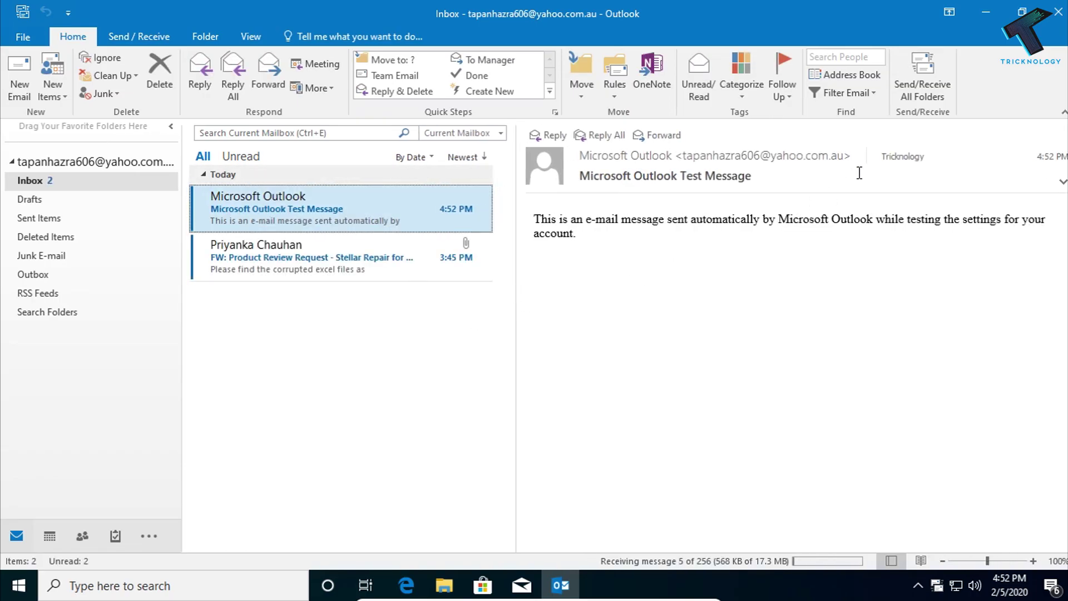
click(984, 13)
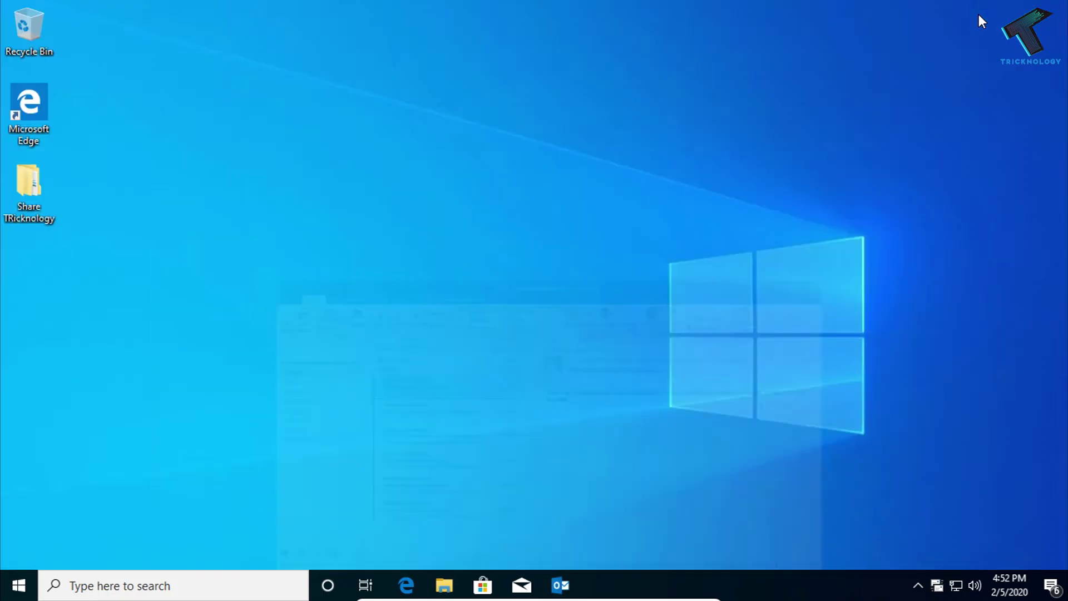
click(560, 585)
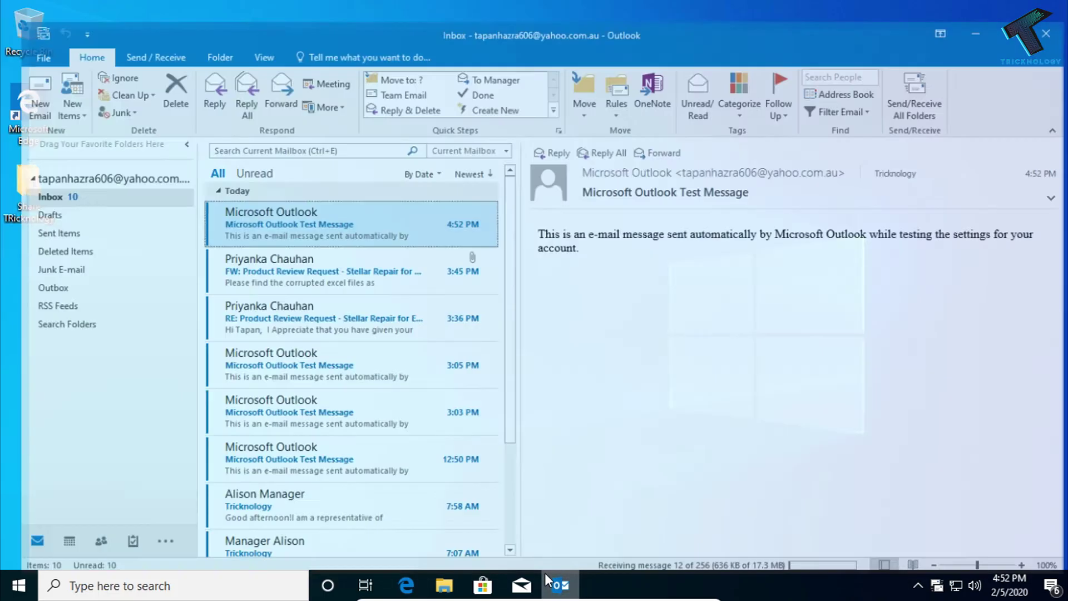